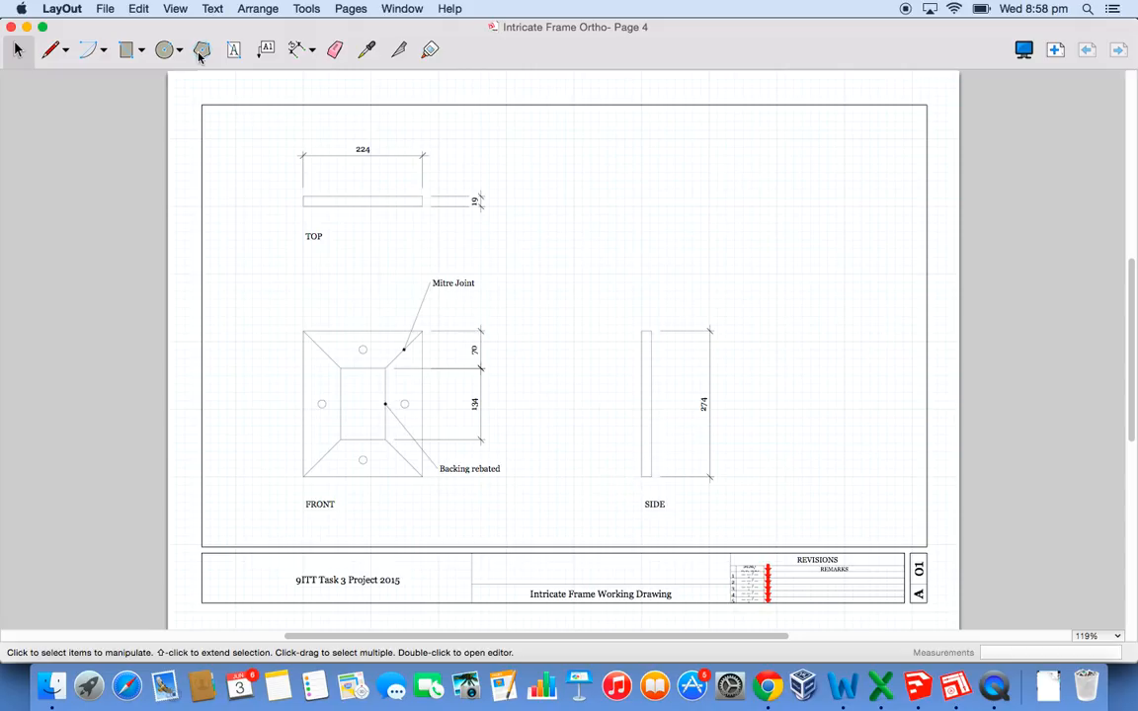
- Start a new document and select the default A4 Landscape template that includes a title block
{"action": "left_click", "coordinate": [105, 9]}
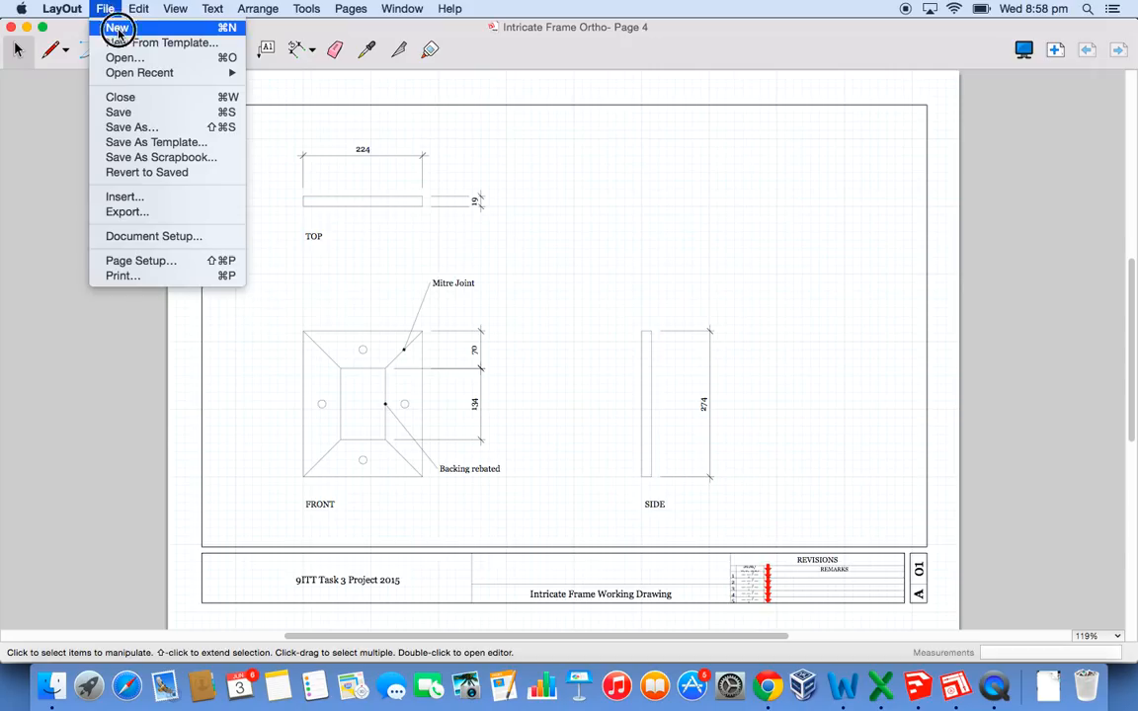
{"action": "left_click", "coordinate": [118, 29]}
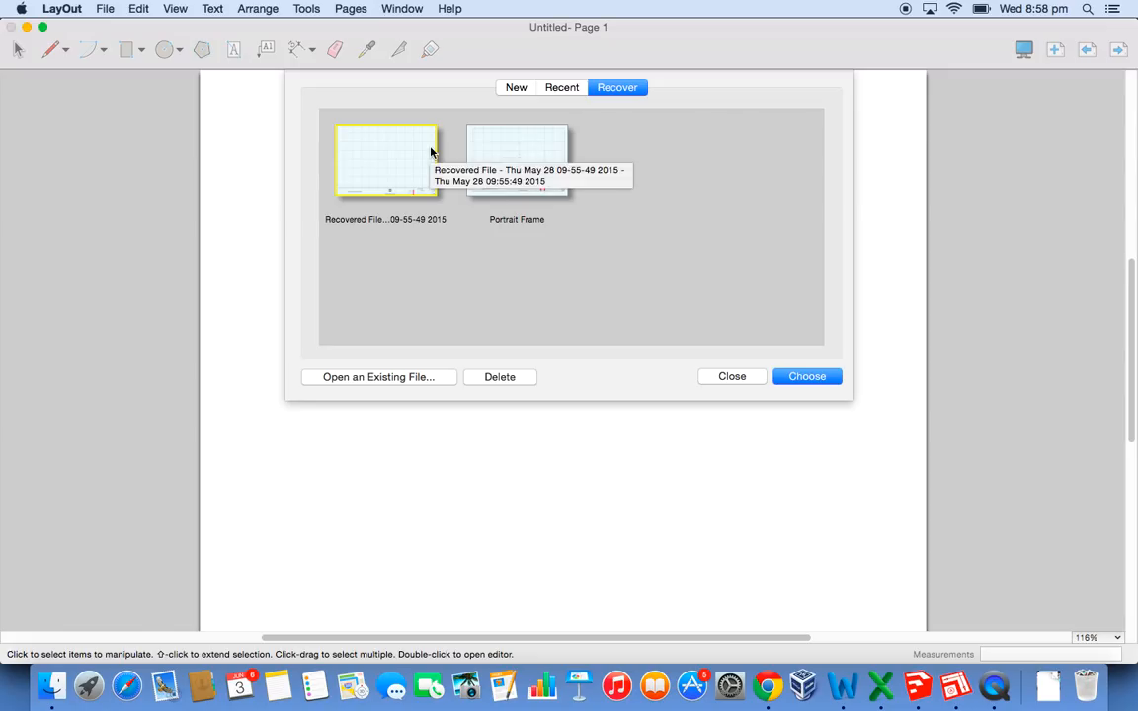
{"action": "left_click", "coordinate": [573, 94]}
{"action": "left_click", "coordinate": [518, 90]}
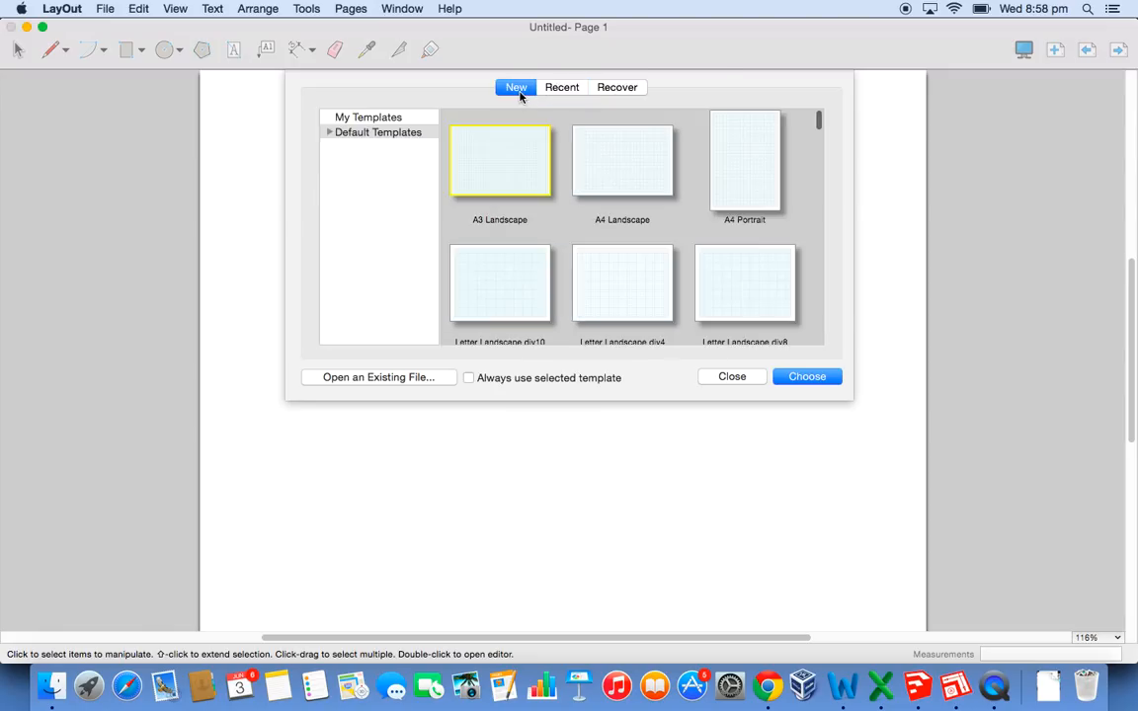
{"action": "scroll", "coordinate": [691, 269], "scroll_direction": "down", "scroll_amount": 10}
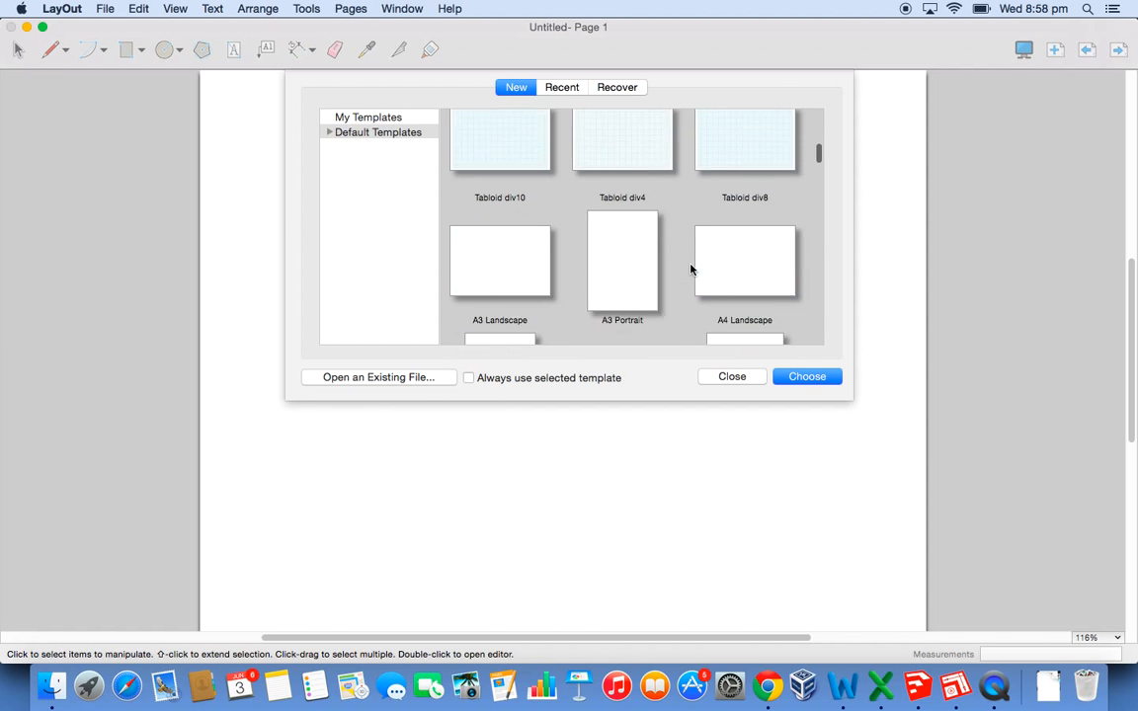
{"action": "scroll", "coordinate": [691, 269], "scroll_direction": "down", "scroll_amount": 10}
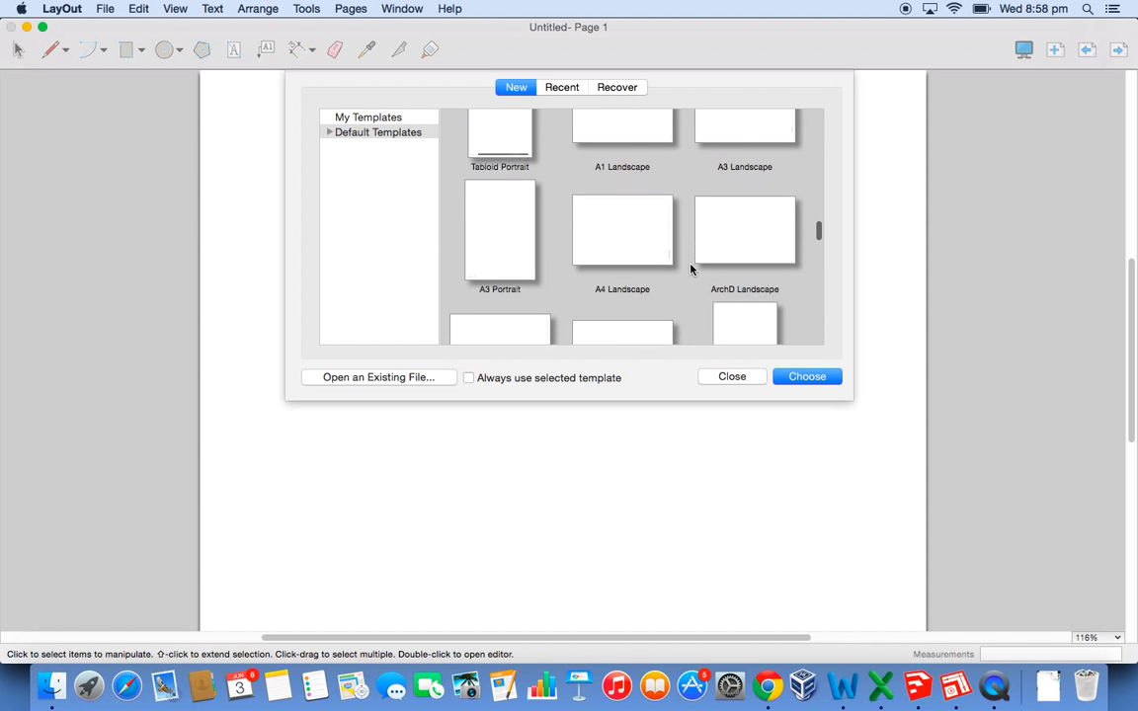
{"action": "scroll", "coordinate": [690, 269], "scroll_direction": "down", "scroll_amount": 5}
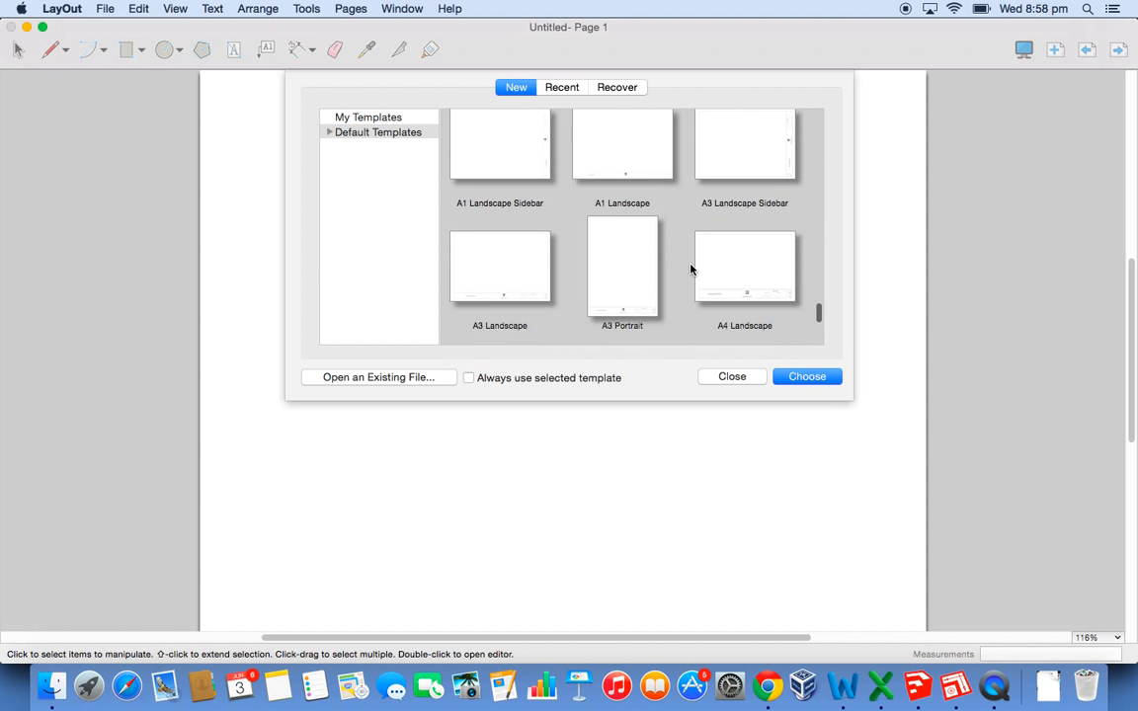
{"action": "left_click", "coordinate": [761, 276]}
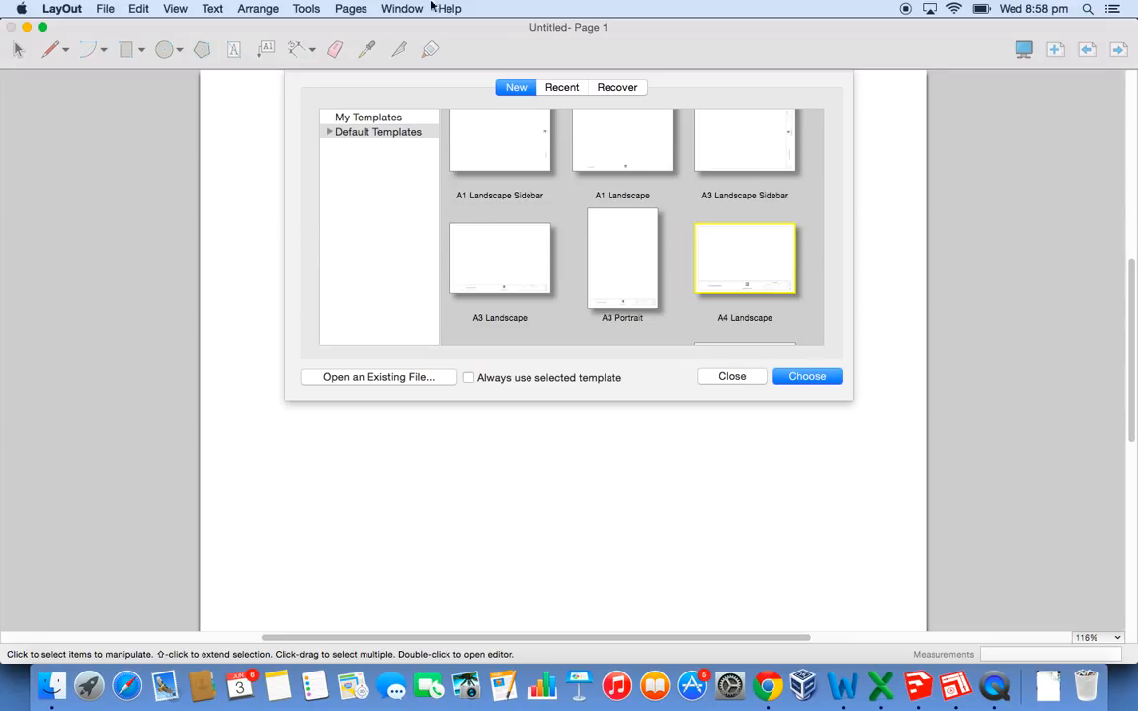
- Open the recent file Intricate Frame Ortho
{"action": "left_click", "coordinate": [559, 88]}
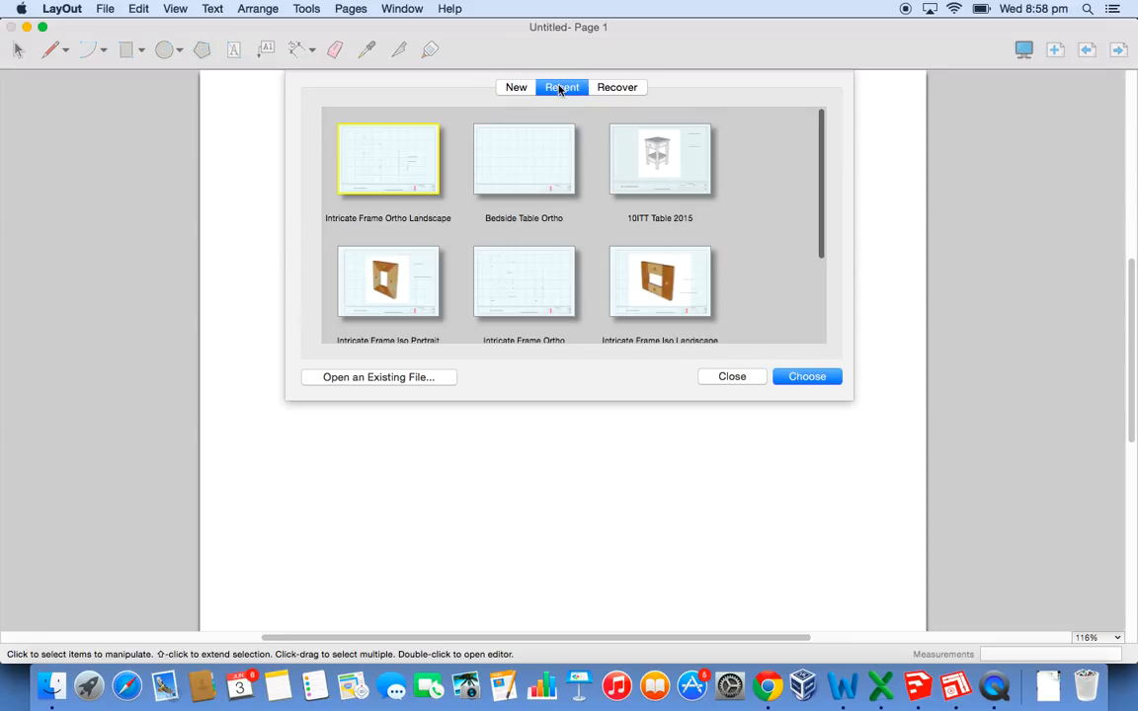
{"action": "left_click", "coordinate": [530, 280]}
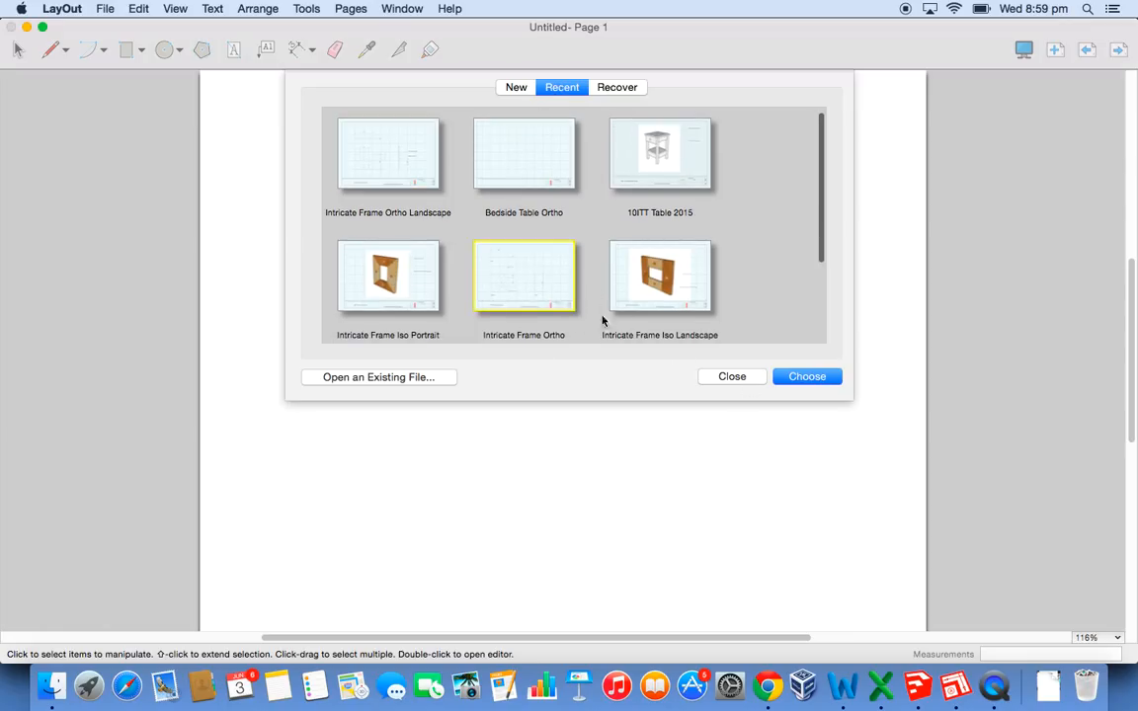
{"action": "left_click", "coordinate": [803, 376]}
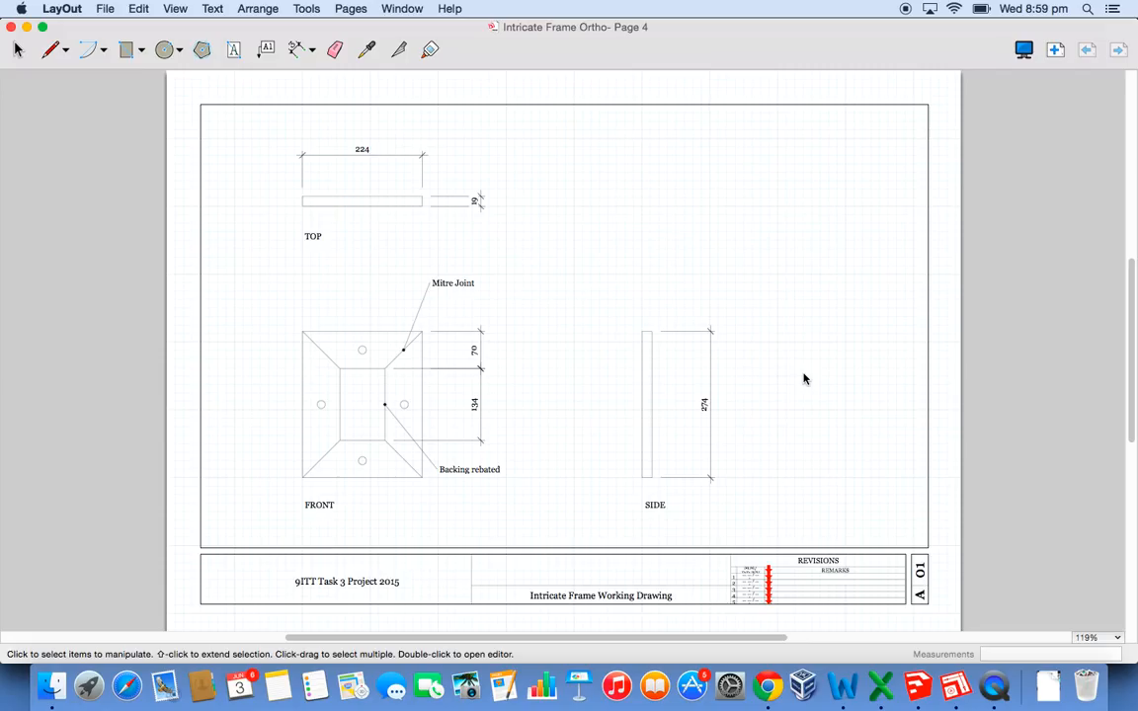
- Delete the orthographic views with their dimensions and notes, and clear both title block texts
{"action": "left_click", "coordinate": [18, 48]}
{"action": "mouse_move", "coordinate": [252, 121]}
{"action": "left_mouse_down"}
{"action": "mouse_move", "coordinate": [731, 373]}
{"action": "mouse_move", "coordinate": [835, 542]}
{"action": "left_mouse_up"}
{"action": "key", "text": "Delete"}
{"action": "left_click", "coordinate": [650, 597]}
{"action": "key", "text": "Delete"}
{"action": "left_click", "coordinate": [395, 583]}
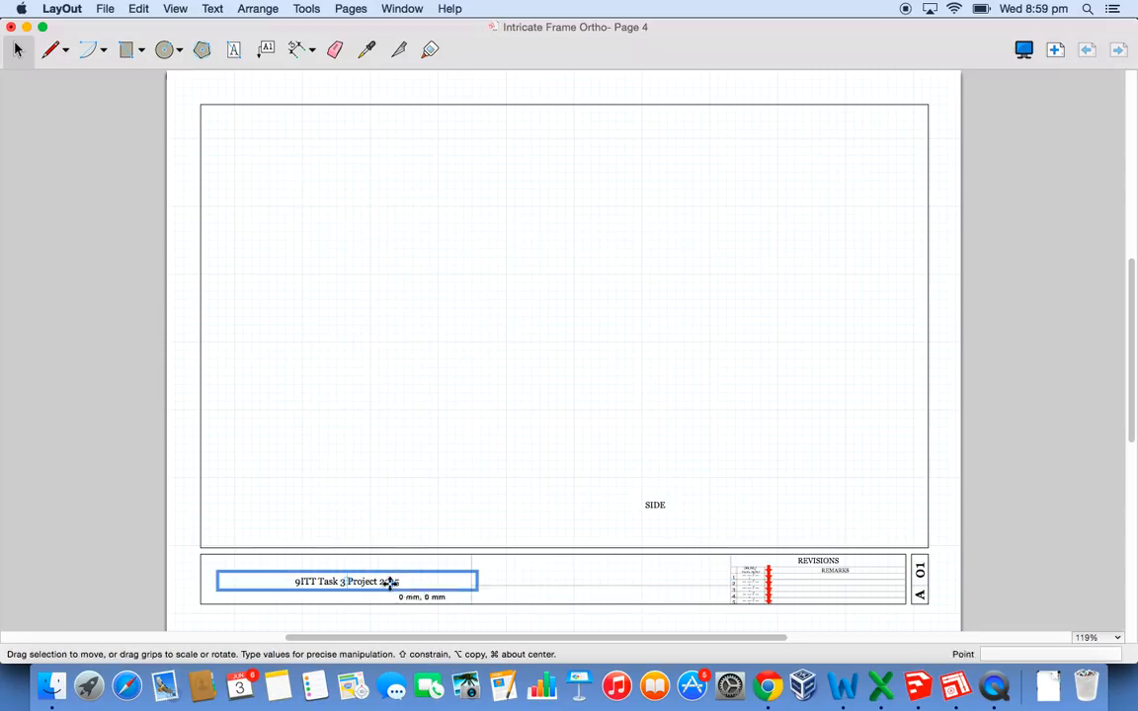
{"action": "key", "text": "Delete"}
{"action": "left_click", "coordinate": [653, 504]}
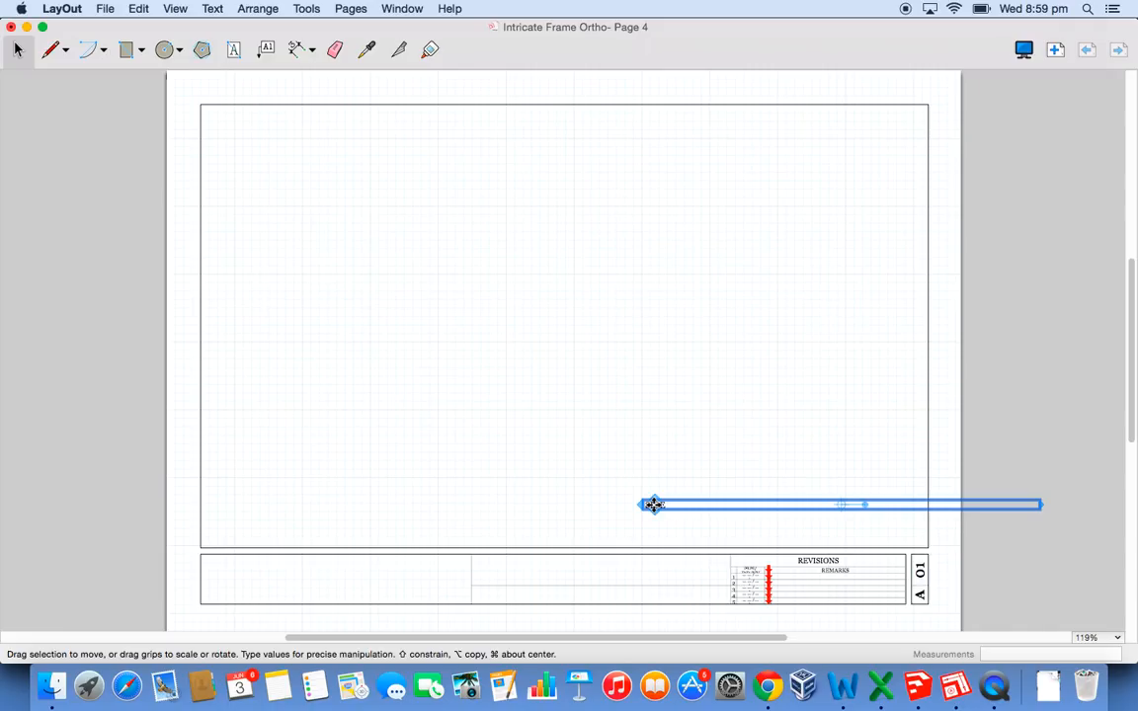
- Undo the deletions of the views, labels and title block texts and clear the selection
{"action": "key", "text": "super+z"}
{"action": "key", "text": "super+z"}
{"action": "key", "text": "super+z"}
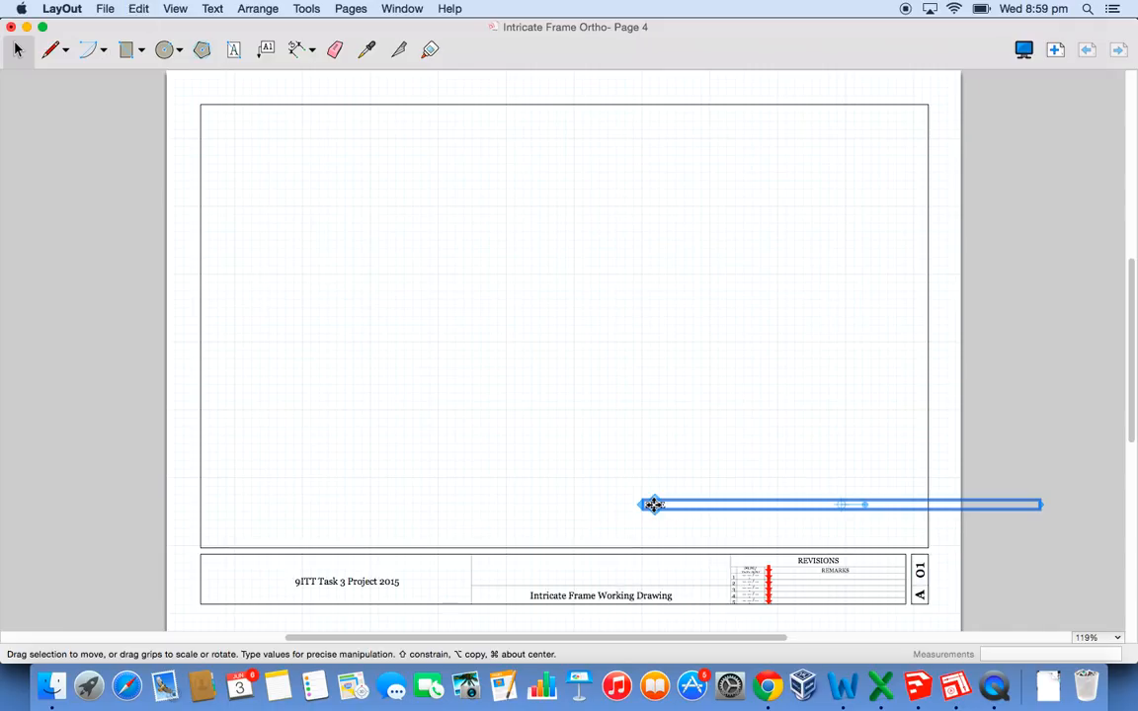
{"action": "left_click", "coordinate": [248, 344]}
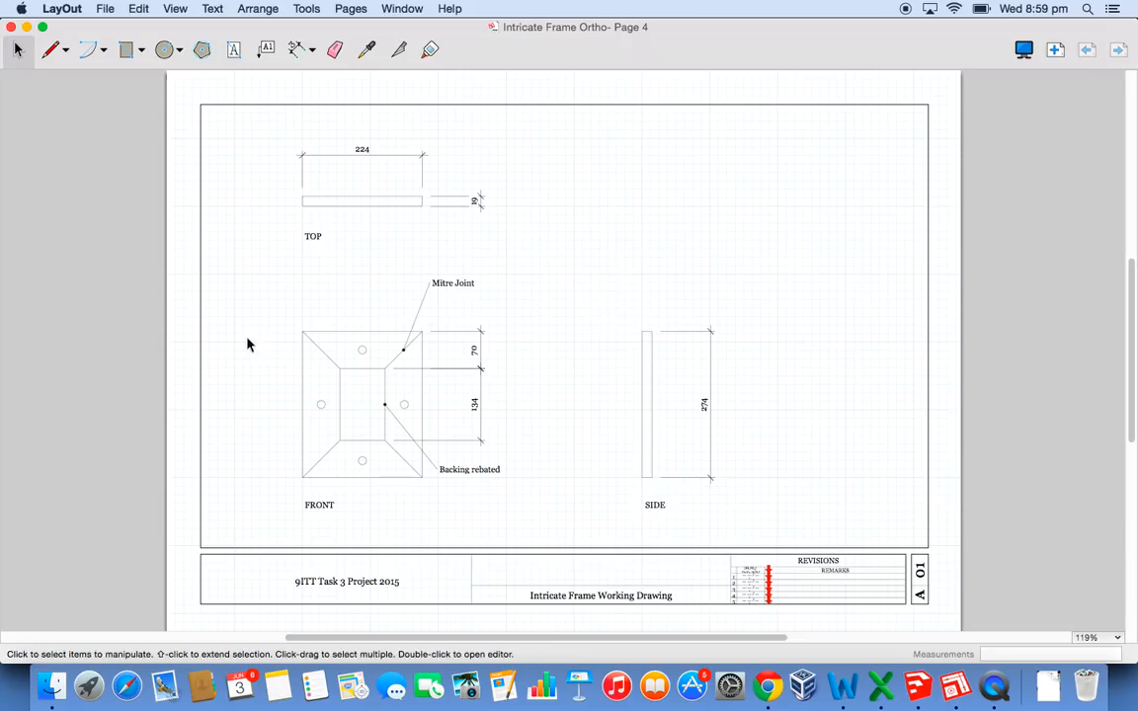
- Delete the three views with their dimensions and notes plus both title block texts, keeping the TOP, FRONT and SIDE labels
{"action": "left_click_drag", "start_coordinate": [265, 275], "coordinate": [816, 497]}
{"action": "key", "text": "BackSpace"}
{"action": "left_click_drag", "start_coordinate": [278, 130], "coordinate": [517, 213]}
{"action": "key", "text": "BackSpace"}
{"action": "left_click", "coordinate": [652, 591]}
{"action": "key", "text": "BackSpace"}
{"action": "left_click", "coordinate": [388, 586]}
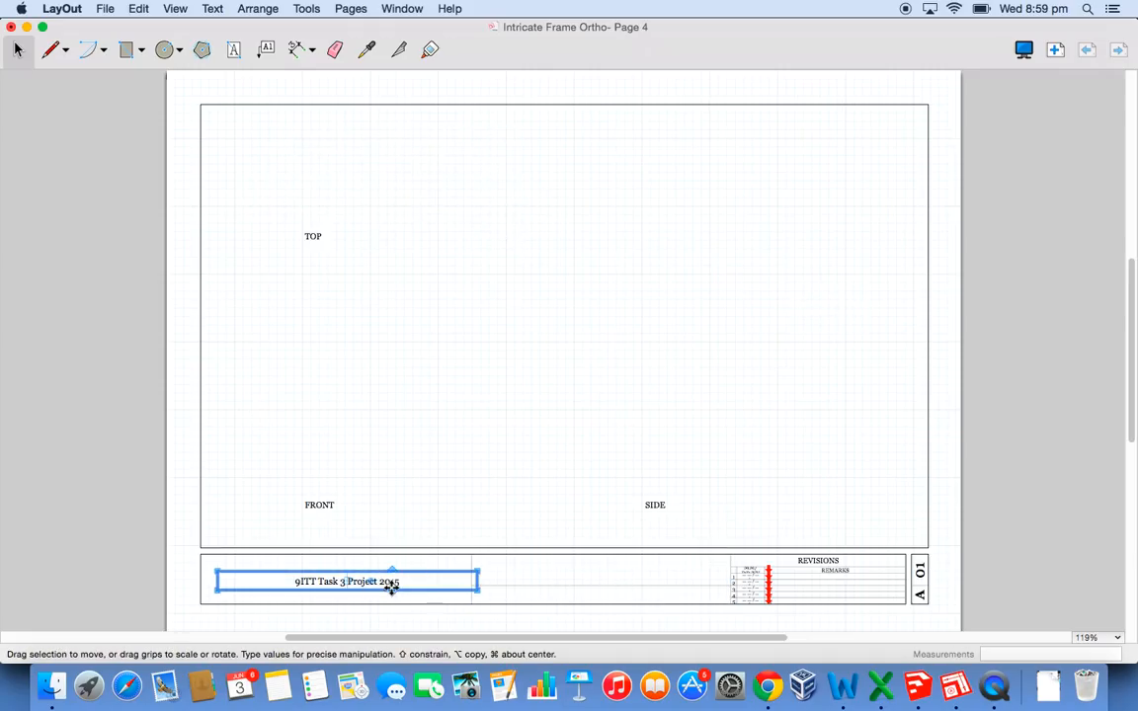
{"action": "key", "text": "BackSpace"}
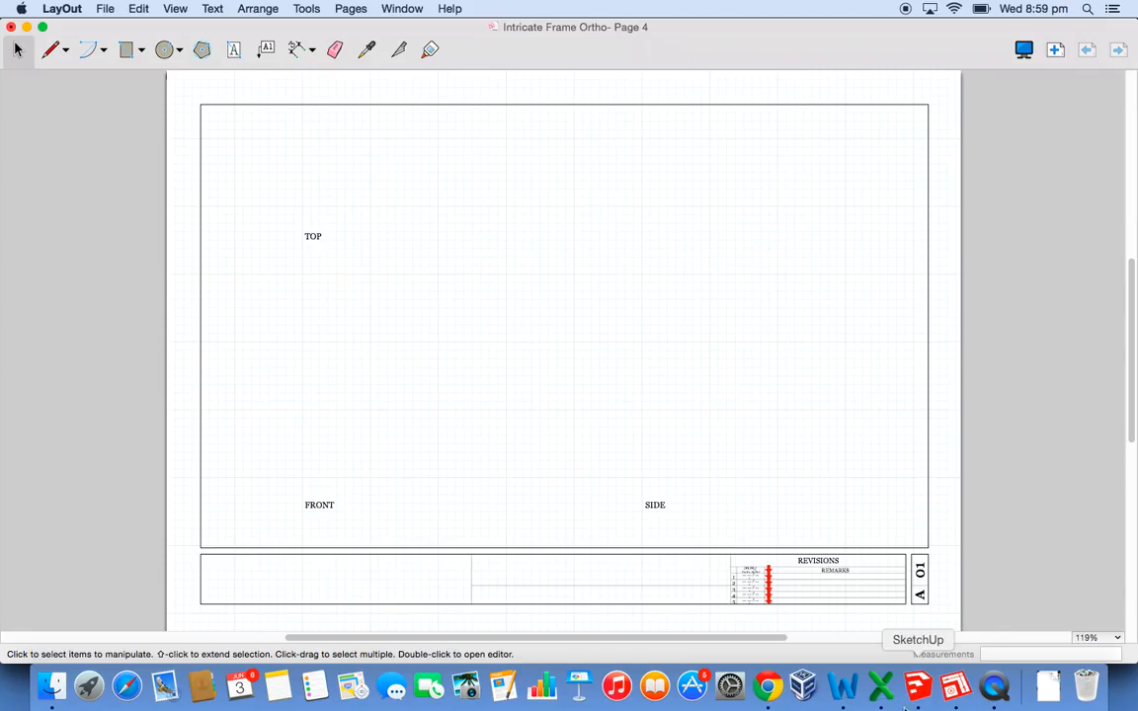
- Switch to SketchUp and examine the mitred portrait frame model up close as the reference for the drawing
{"action": "left_click", "coordinate": [916, 689]}
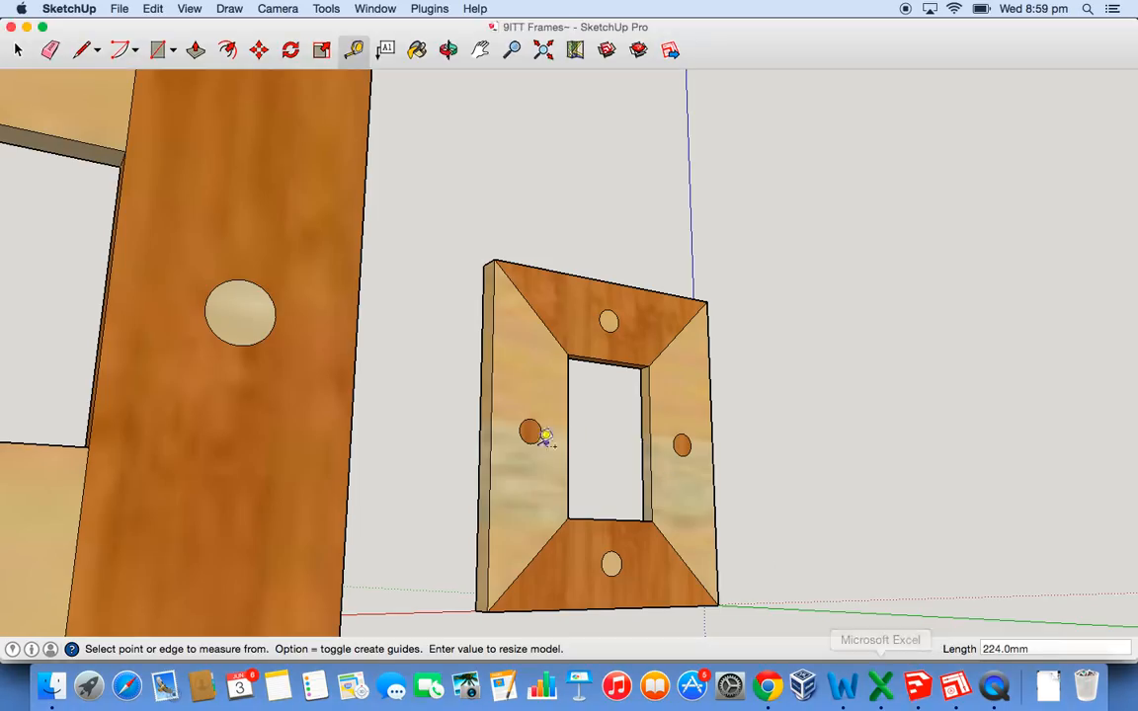
{"action": "scroll", "coordinate": [553, 434], "scroll_direction": "down", "scroll_amount": 6}
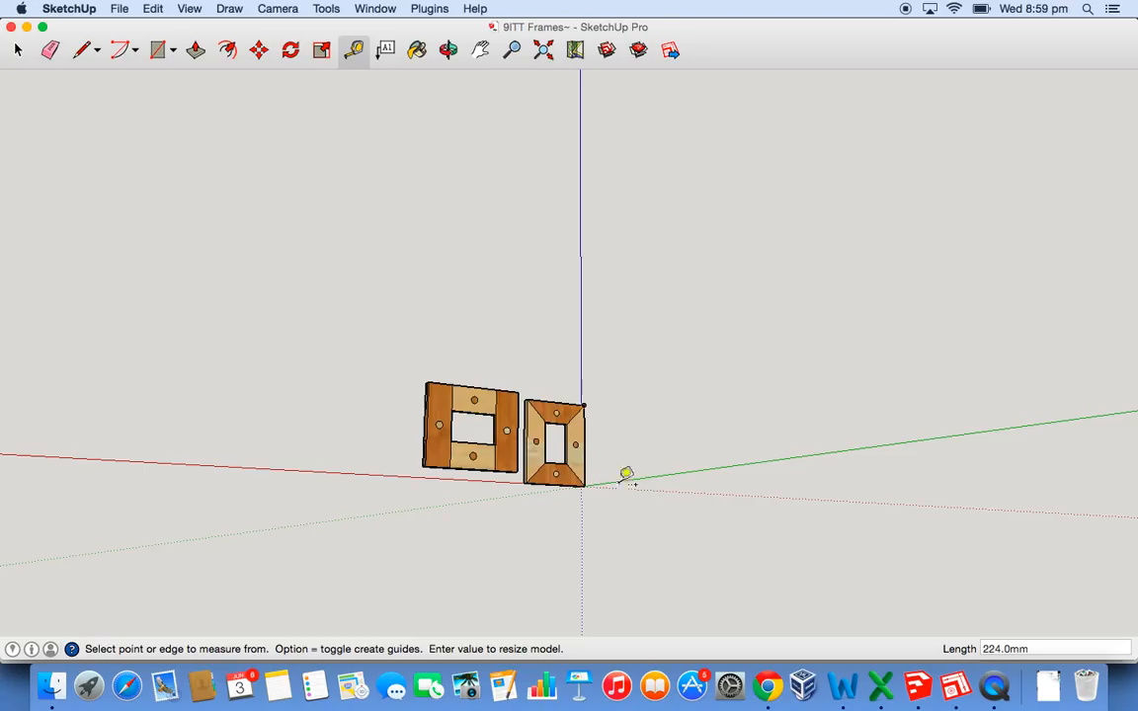
{"action": "left_click", "coordinate": [956, 689]}
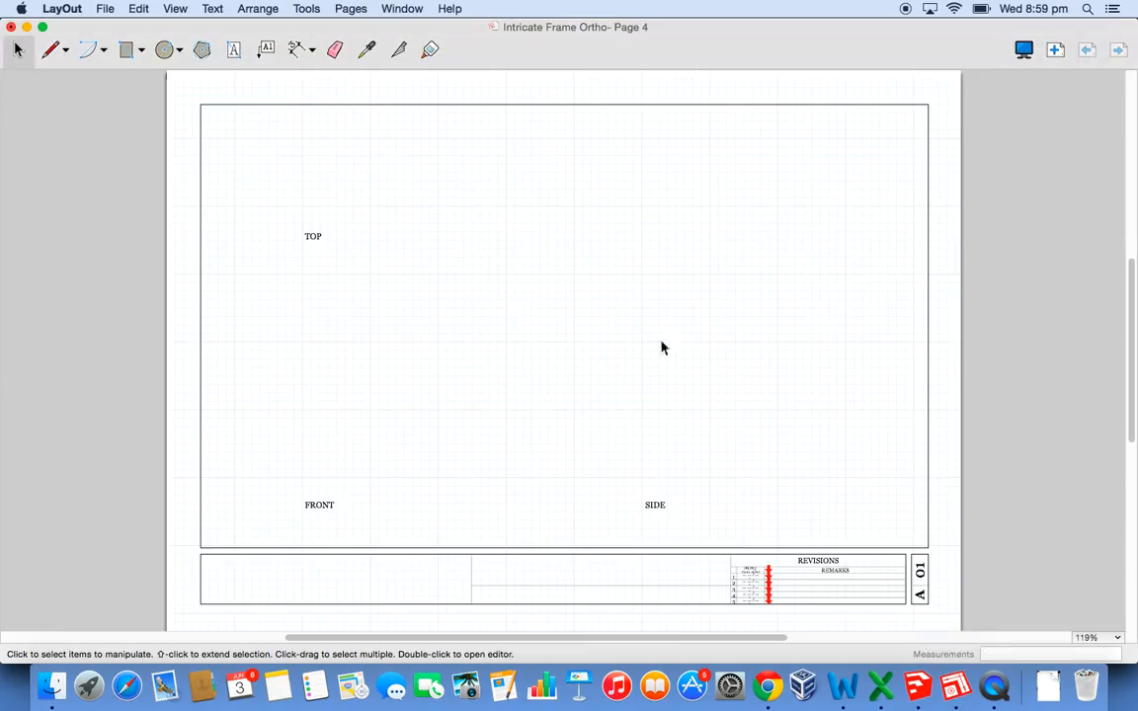
{"action": "left_click", "coordinate": [918, 689]}
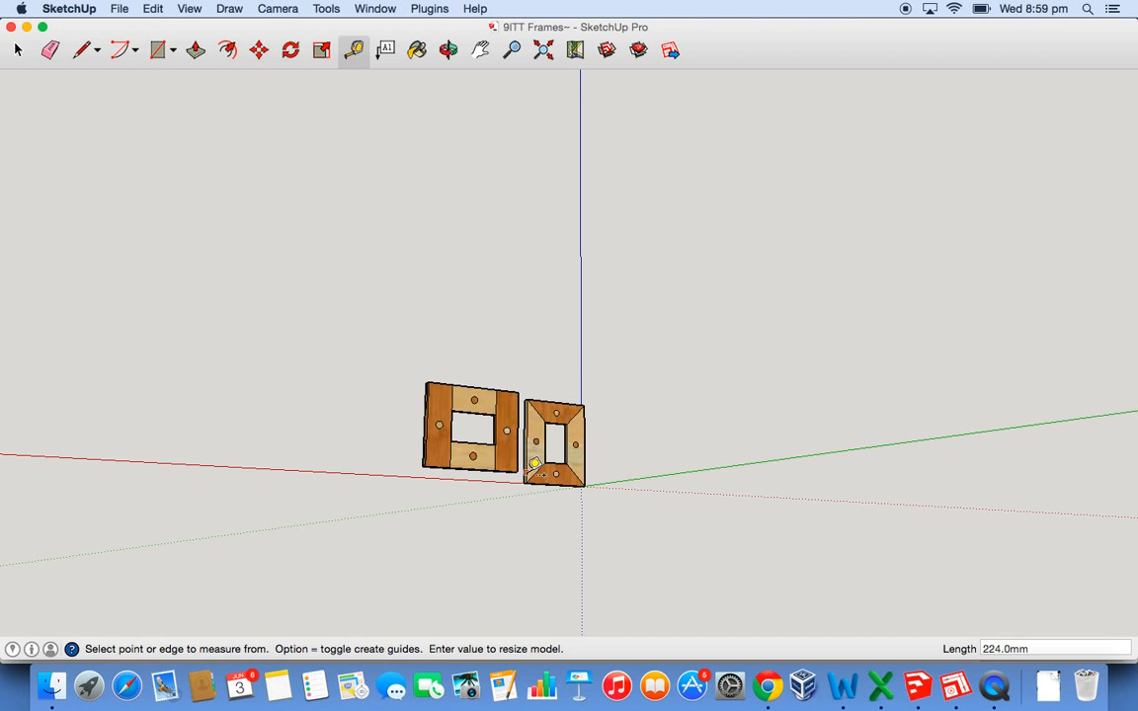
{"action": "scroll", "coordinate": [534, 475], "scroll_direction": "up", "scroll_amount": 3}
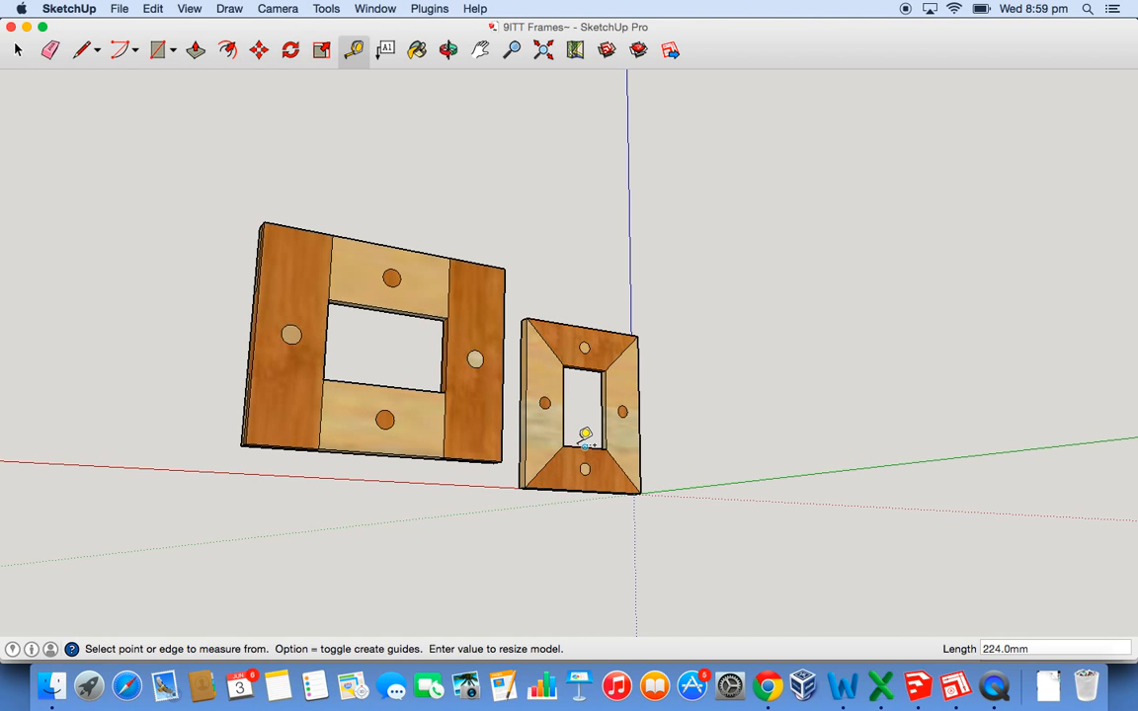
{"action": "scroll", "coordinate": [584, 424], "scroll_direction": "up", "scroll_amount": 4}
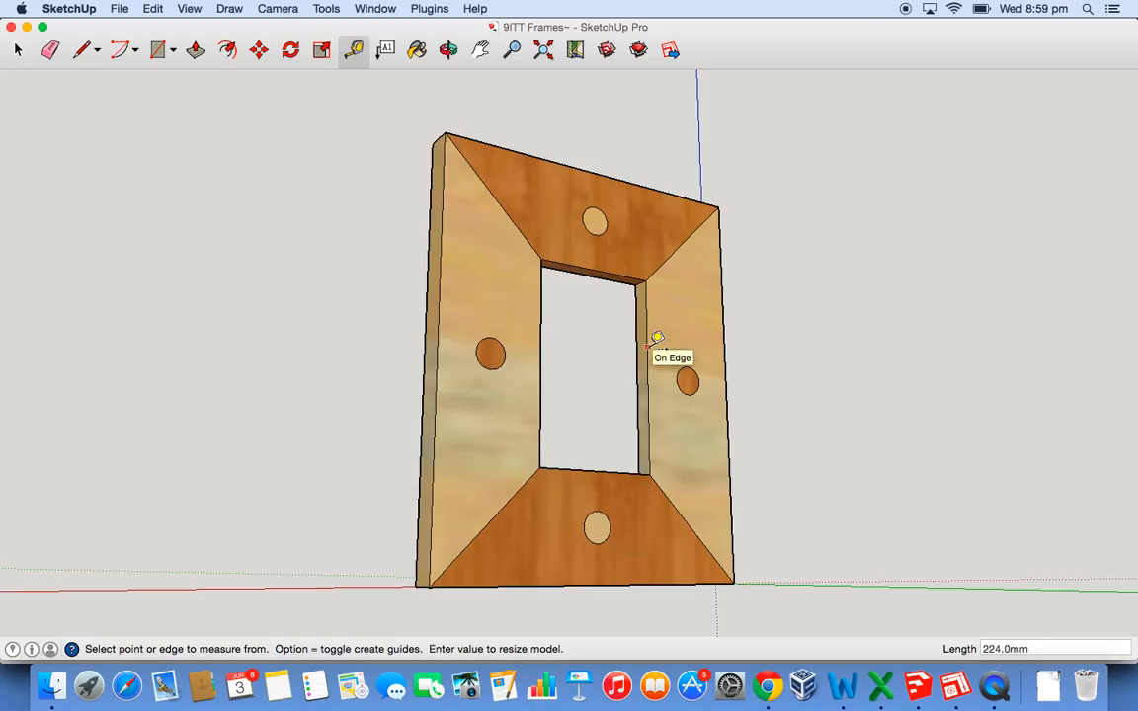
{"action": "left_click", "coordinate": [428, 583]}
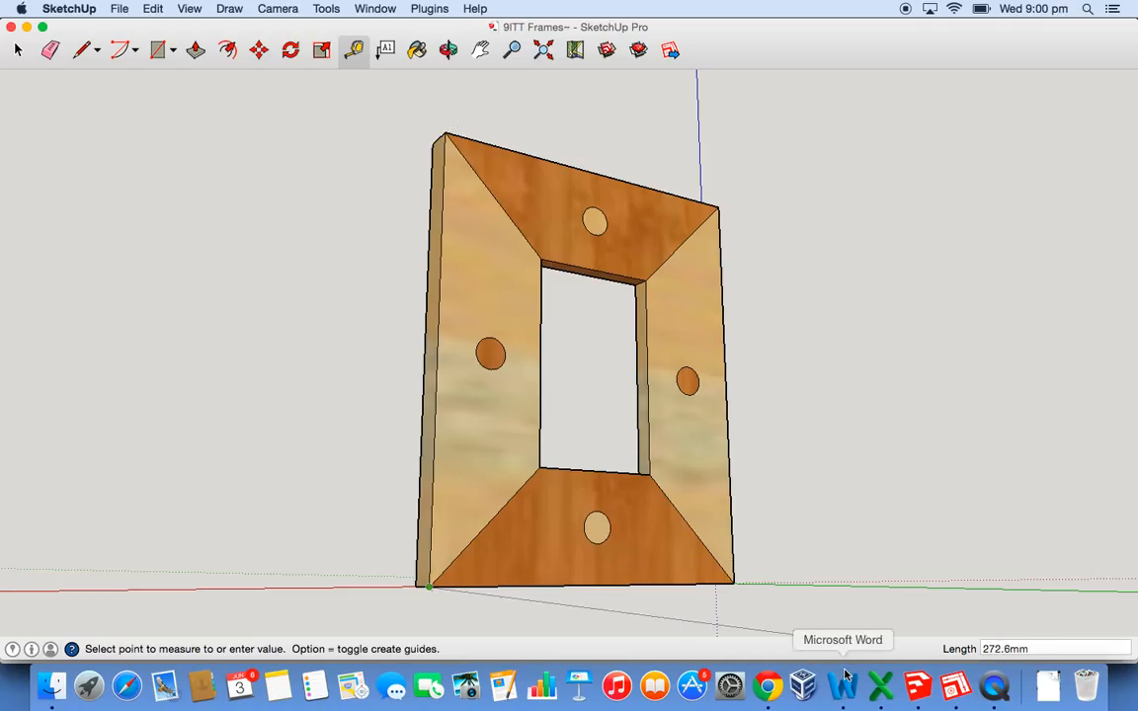
{"action": "key", "text": "Escape"}
- Switch back to LayOut and select the 1mm:5mm (1:5) scale in the preferences
{"action": "left_click", "coordinate": [955, 684]}
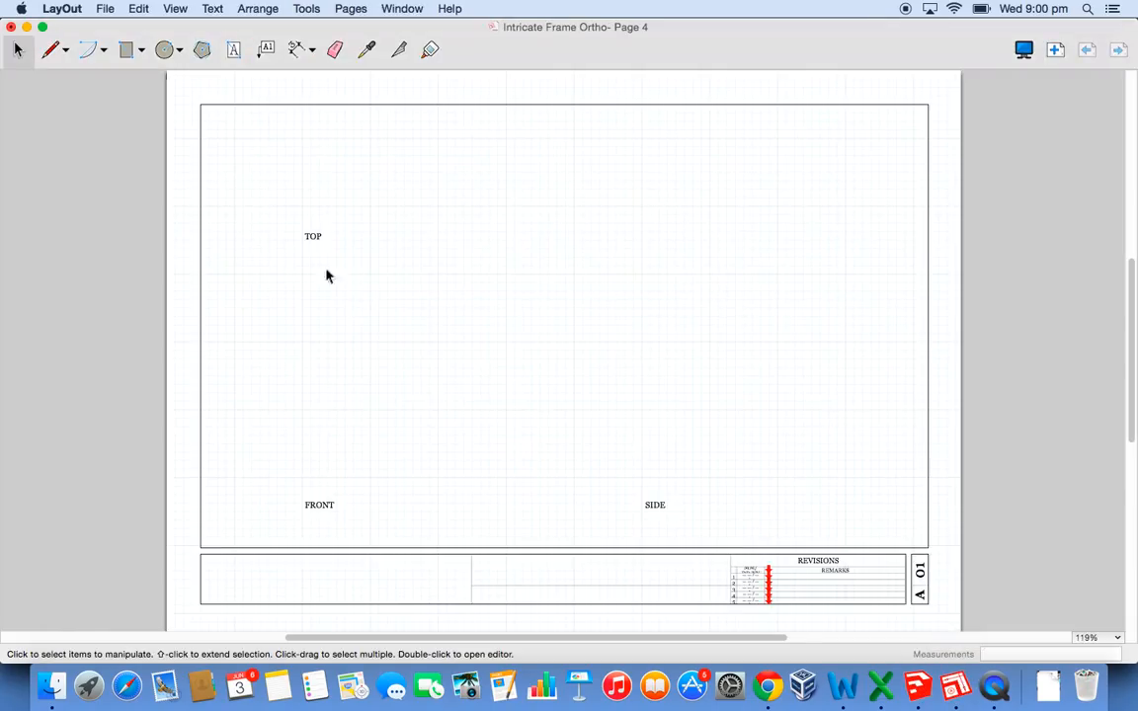
{"action": "left_click", "coordinate": [73, 8]}
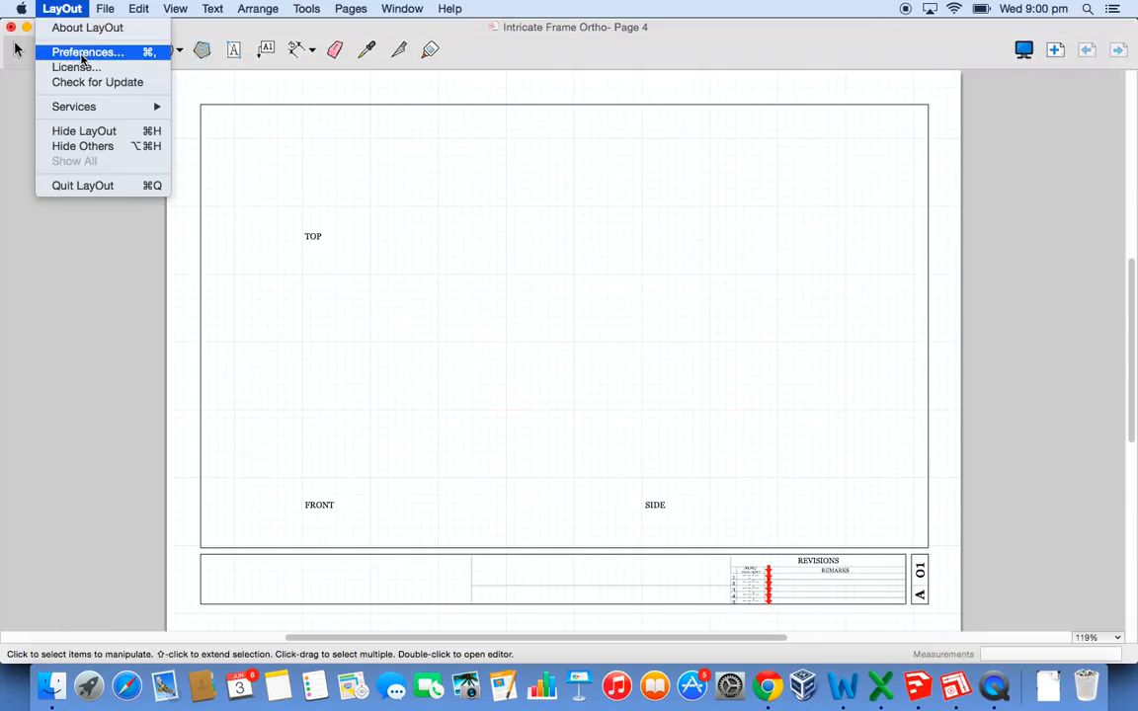
{"action": "left_click", "coordinate": [83, 52]}
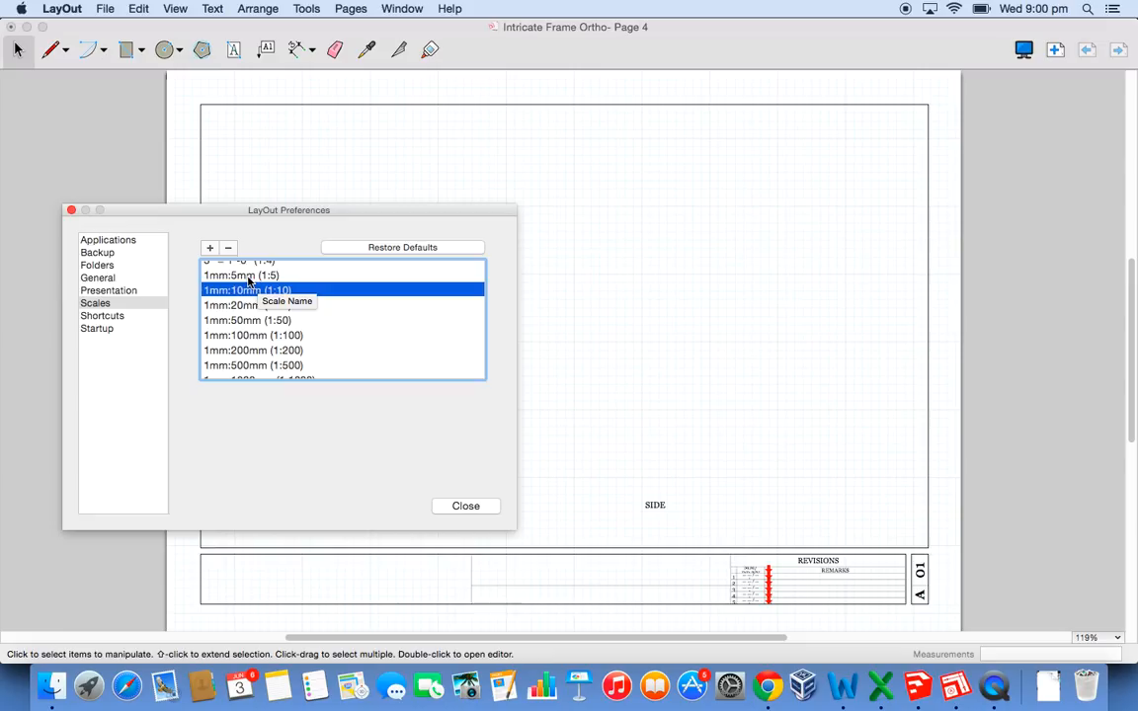
{"action": "left_click", "coordinate": [247, 278]}
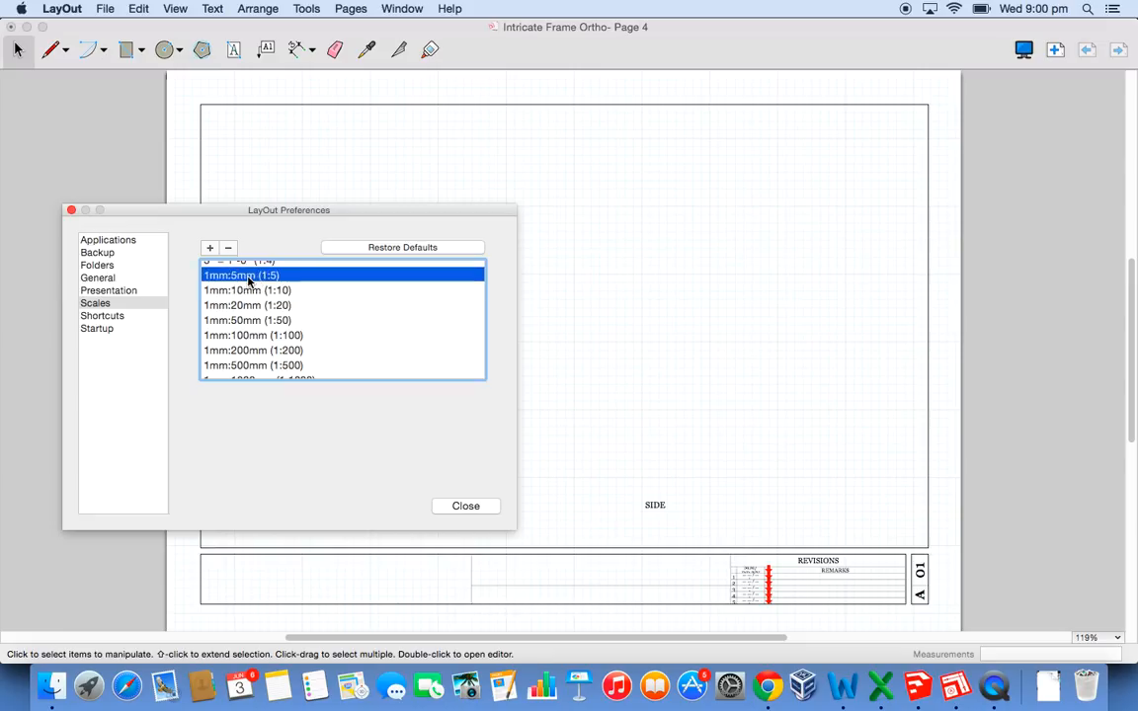
{"action": "double_click", "coordinate": [282, 272]}
{"action": "left_click", "coordinate": [462, 507]}
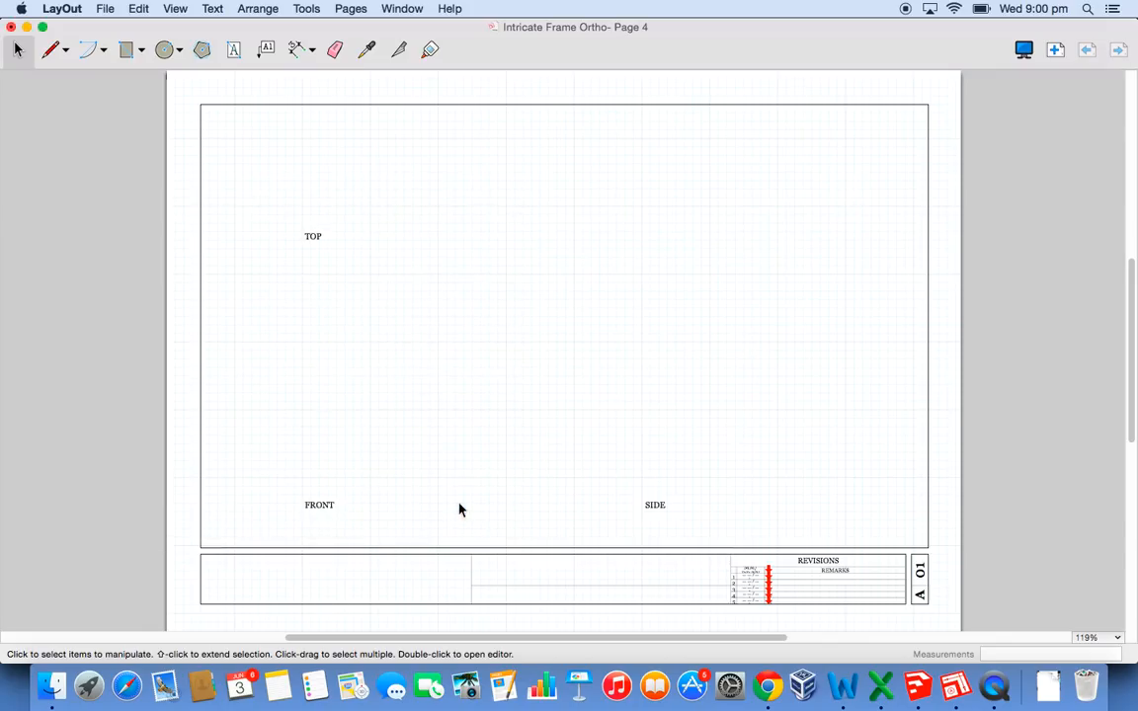
- Draw a vertical line 274 mm long upward from the grid point above the FRONT label
{"action": "left_click", "coordinate": [50, 49]}
{"action": "left_click", "coordinate": [303, 477]}
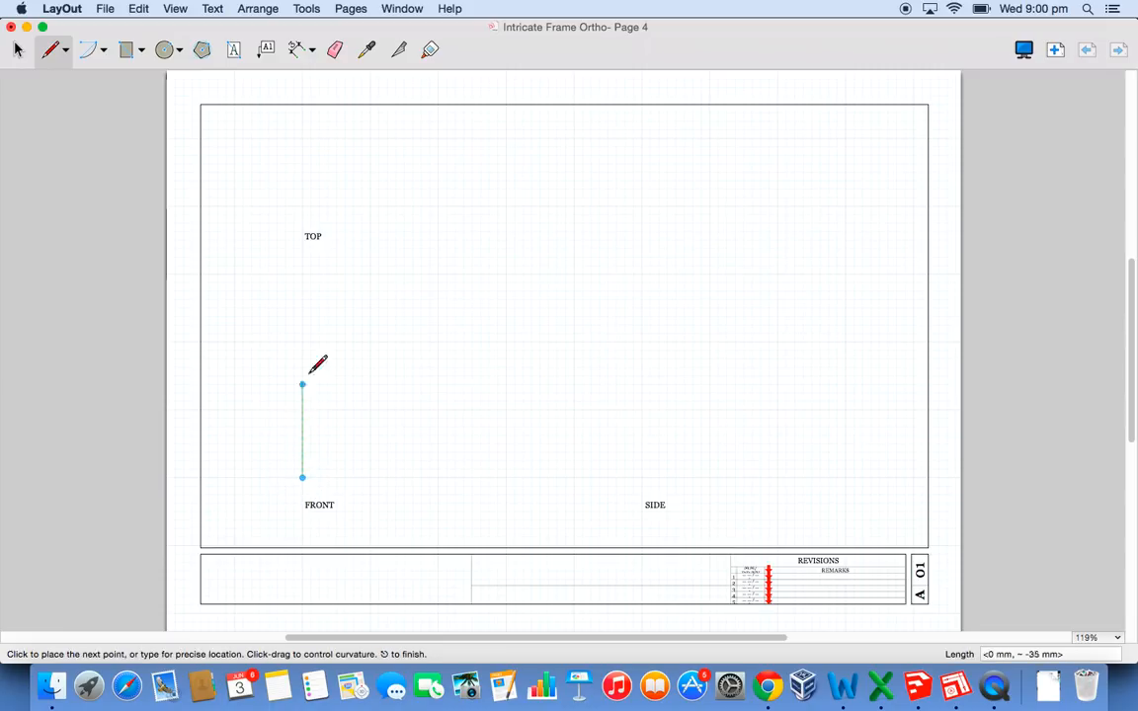
{"action": "type", "text": "2"}
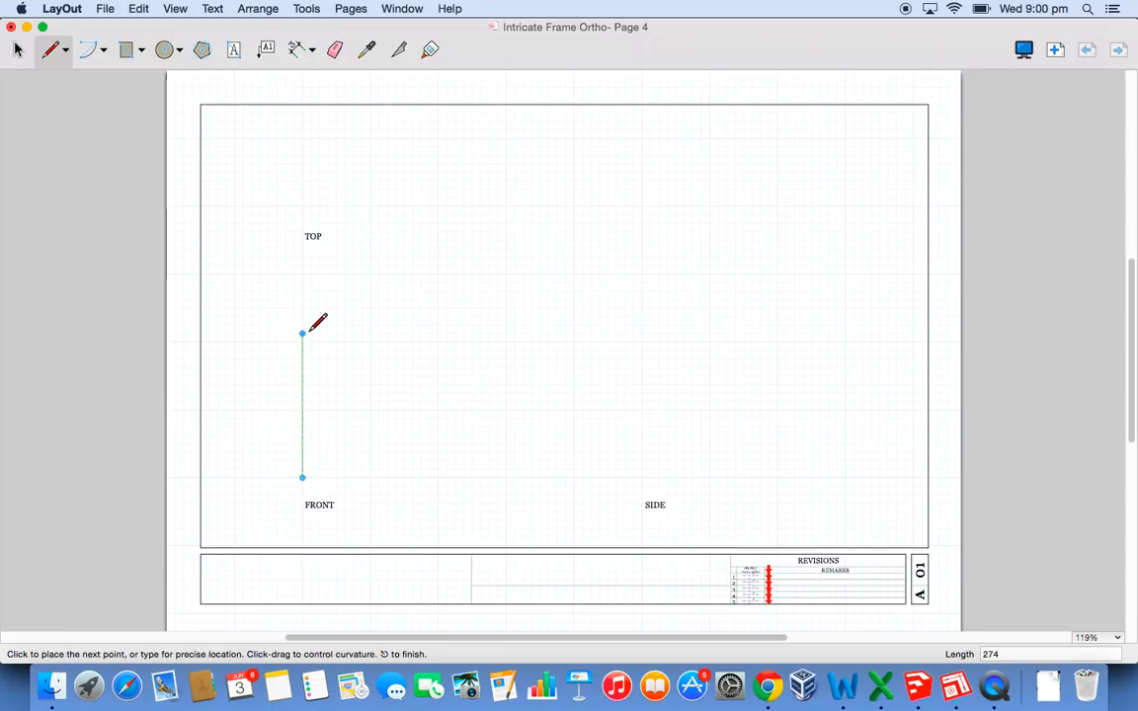
{"action": "type", "text": "74"}
{"action": "key", "text": "Return"}
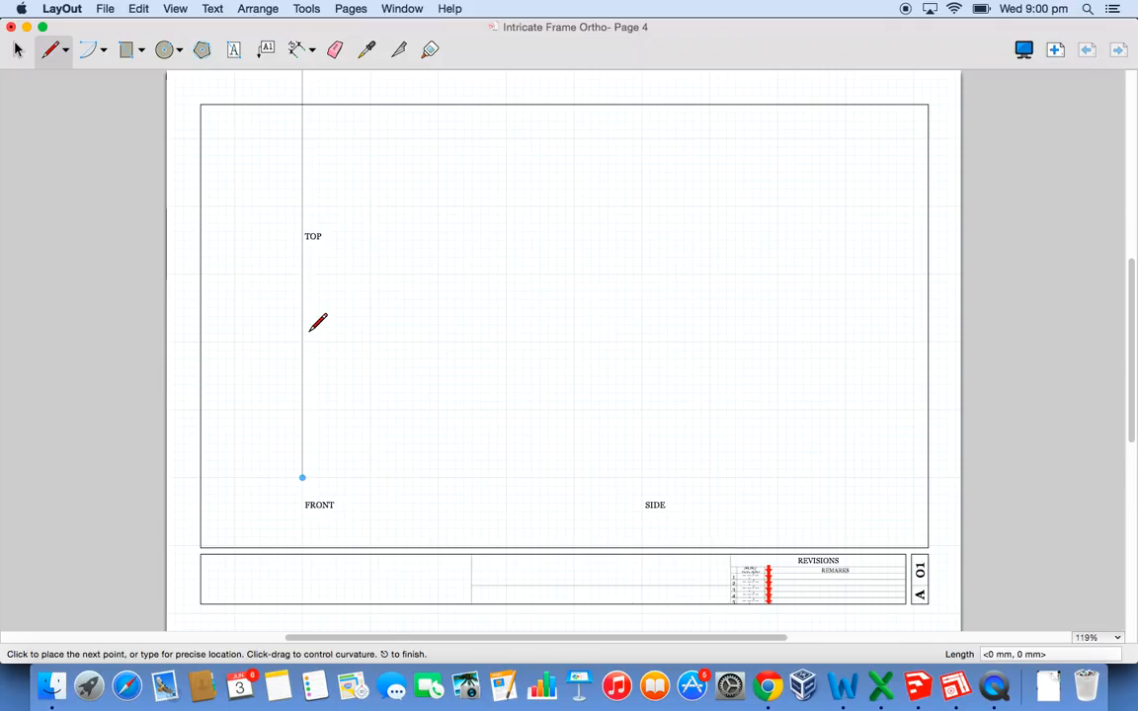
{"action": "scroll", "coordinate": [317, 323], "scroll_direction": "down", "scroll_amount": 5}
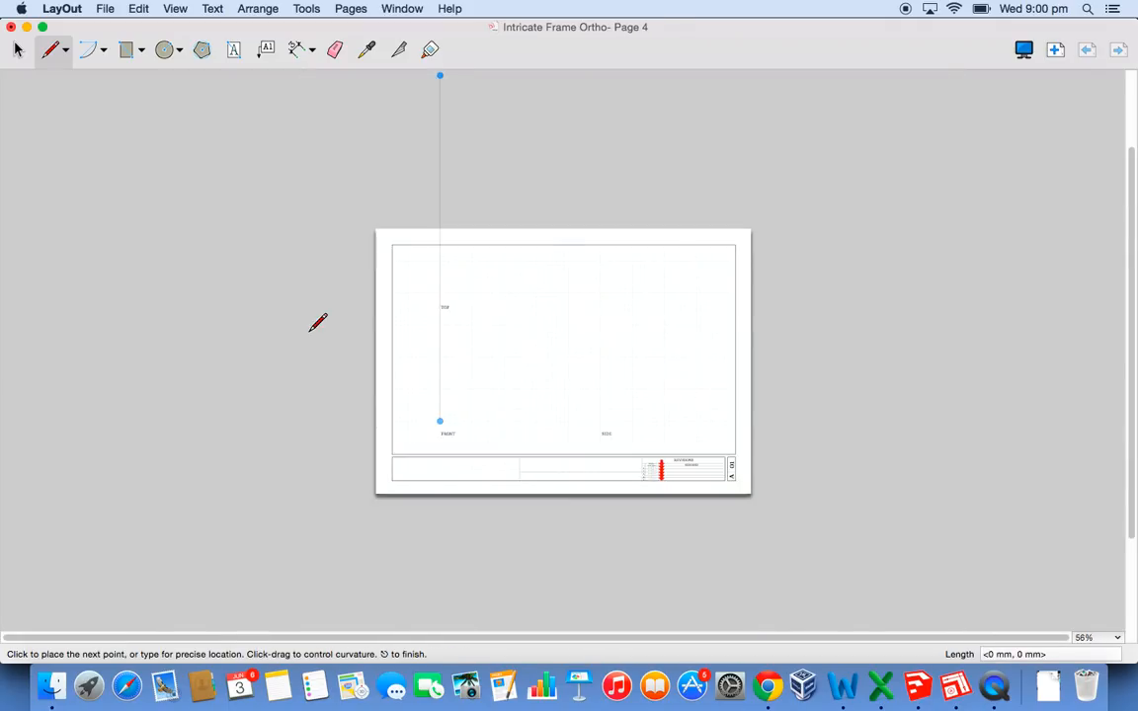
{"action": "key", "text": "Return"}
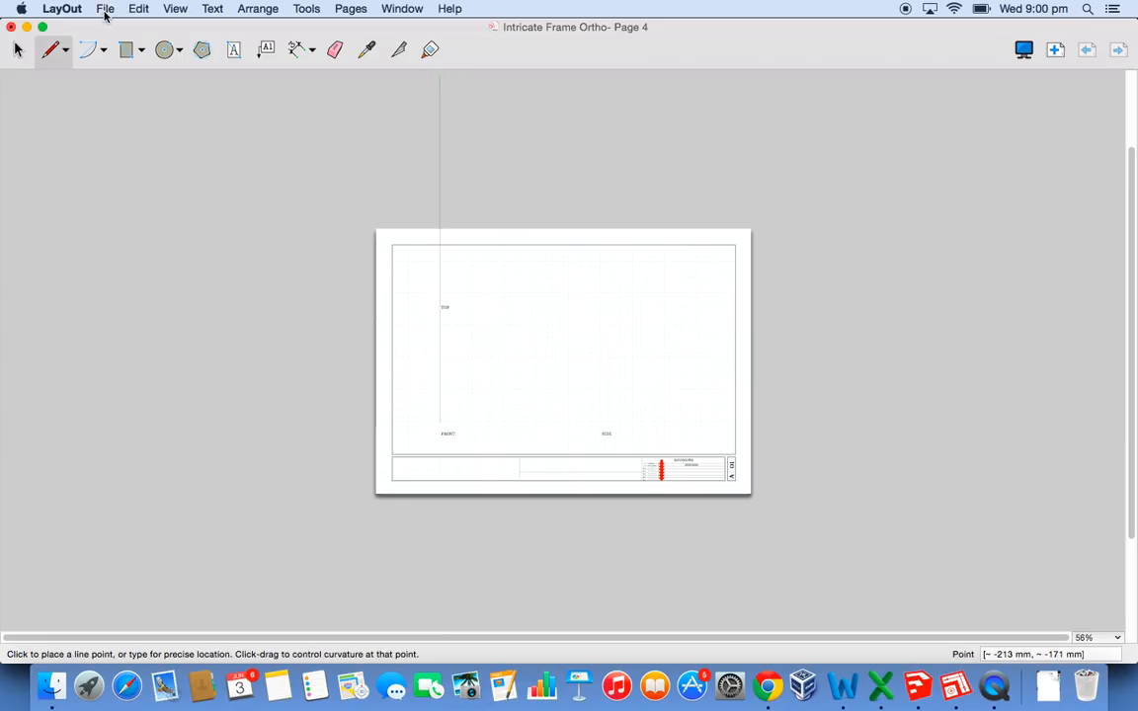
- Undo the 274 mm vertical line above the FRONT label
{"action": "left_click", "coordinate": [138, 8]}
{"action": "left_click", "coordinate": [163, 26]}
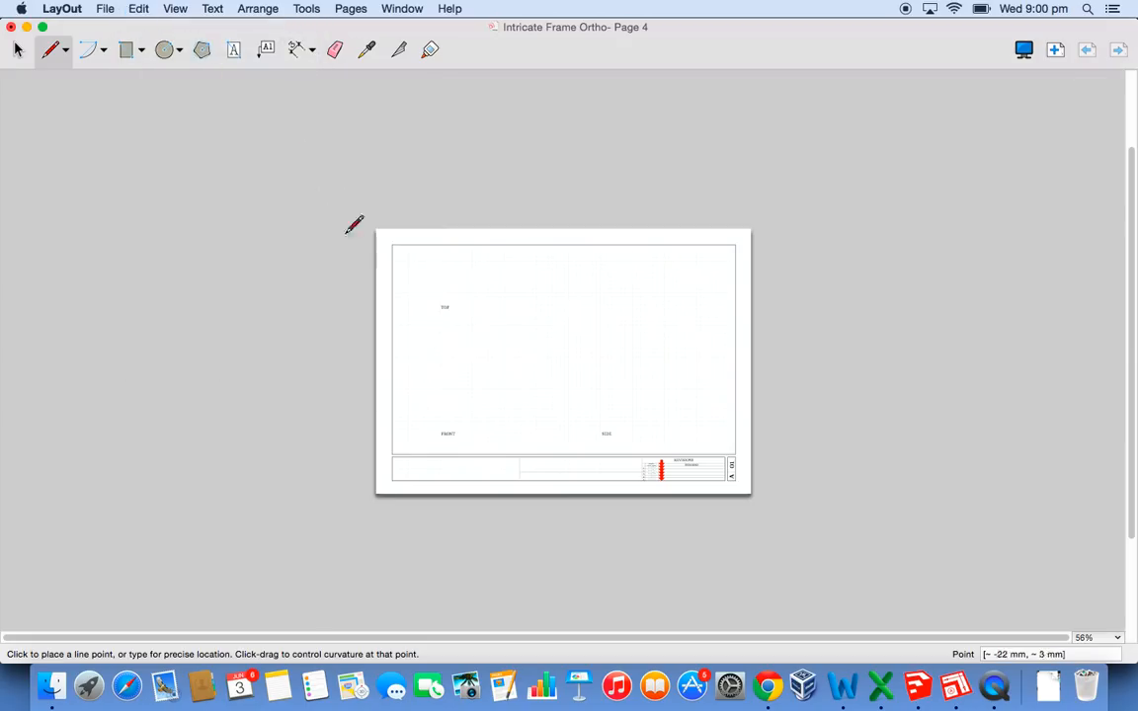
{"action": "scroll", "coordinate": [450, 405], "scroll_direction": "up", "scroll_amount": 3}
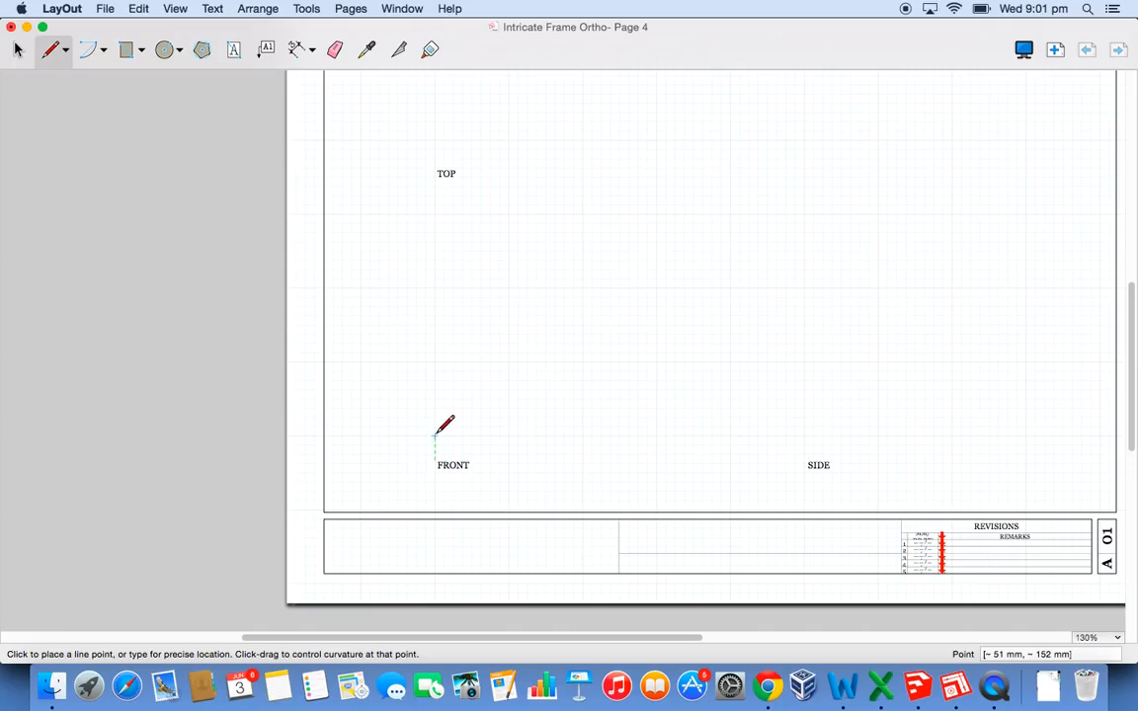
- Draw a vertical line 54.8 mm long upward from the grid point above the FRONT label
{"action": "scroll", "coordinate": [436, 433], "scroll_direction": "up", "scroll_amount": 2}
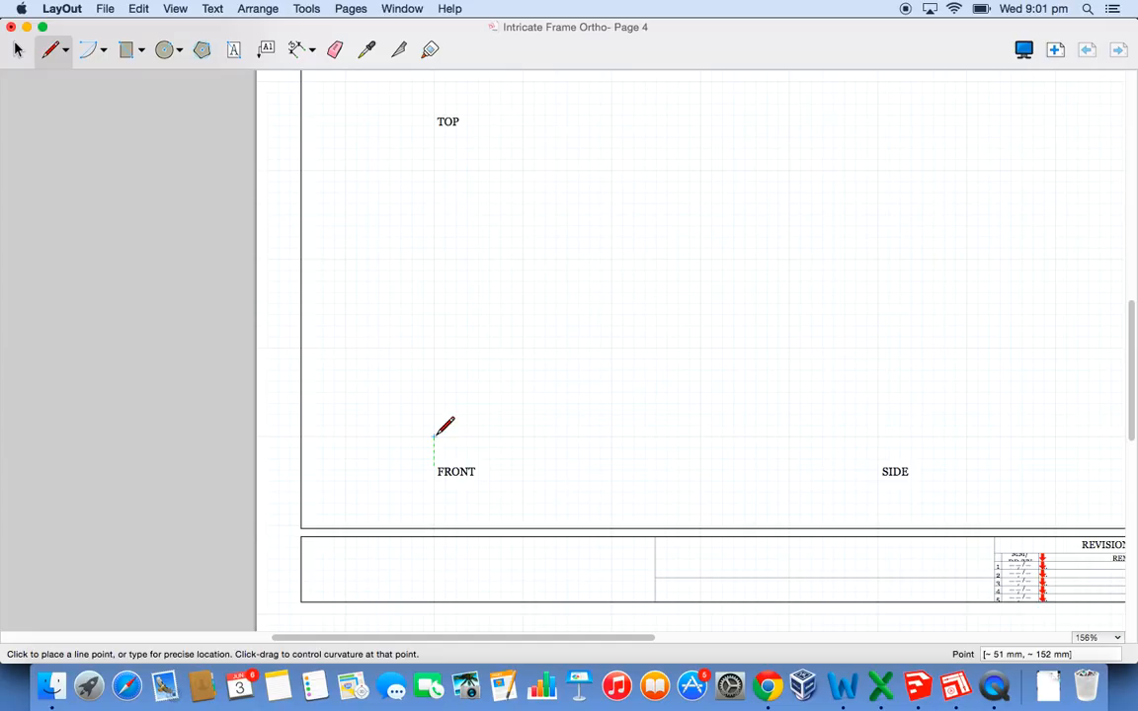
{"action": "left_click", "coordinate": [433, 436]}
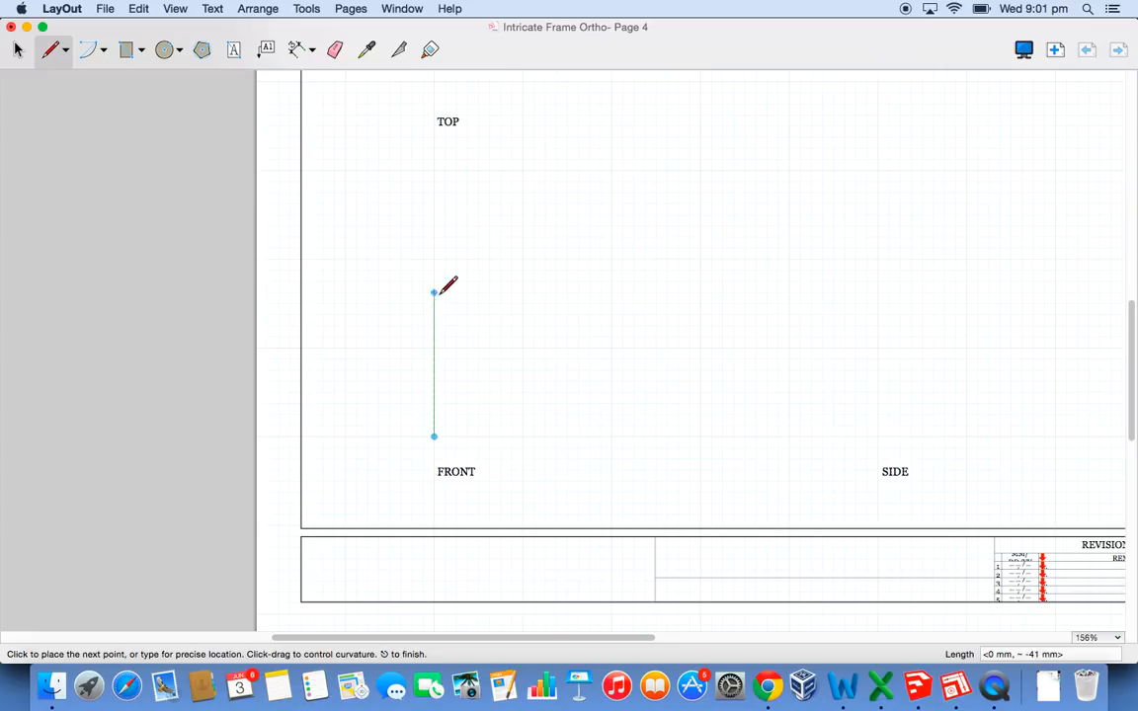
{"action": "type", "text": "54.8"}
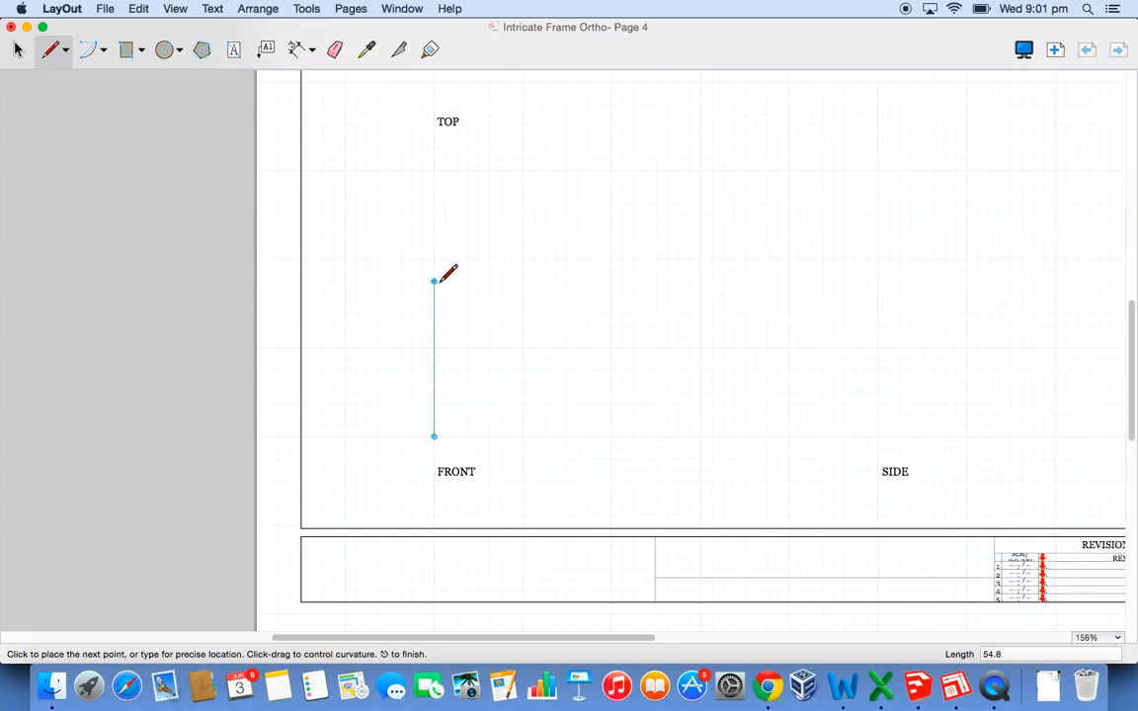
{"action": "key", "text": "Return"}
{"action": "key", "text": "Return"}
- Switch to SketchUp and measure the frame's overall width along its top front edge
{"action": "left_click", "coordinate": [933, 688]}
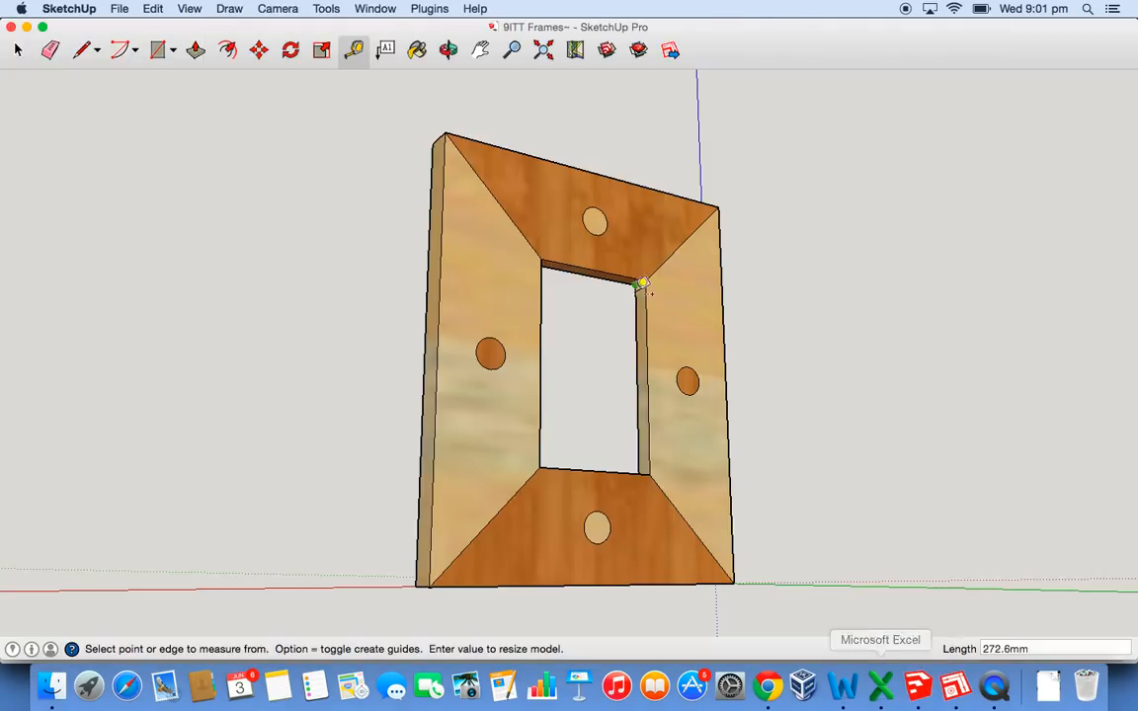
{"action": "left_click", "coordinate": [446, 132]}
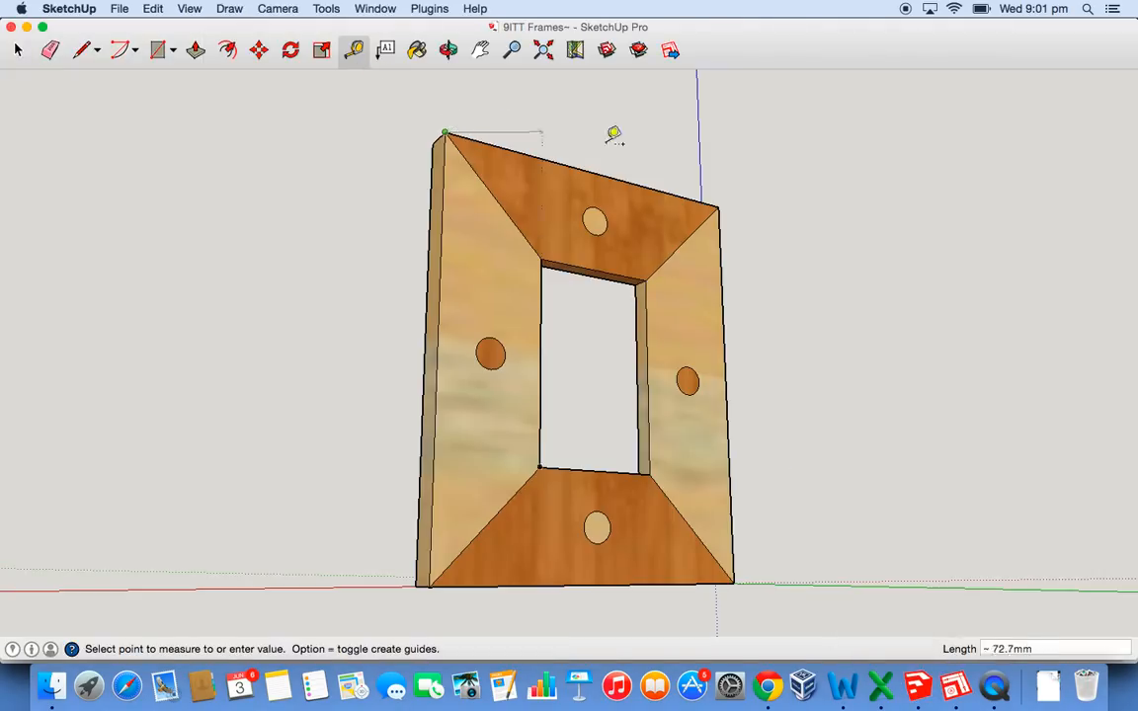
{"action": "left_click", "coordinate": [728, 198]}
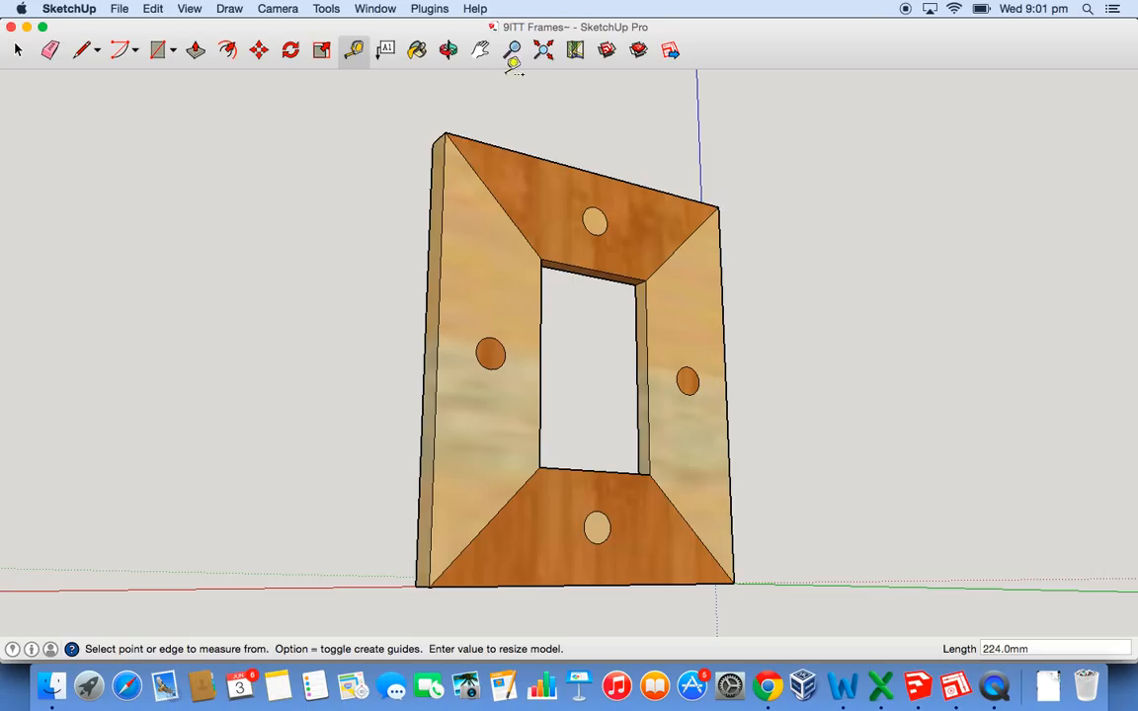
- Switch back to LayOut and complete the front view's outer rectangle from the vertical line, 44.8 mm wide
{"action": "left_click", "coordinate": [956, 685]}
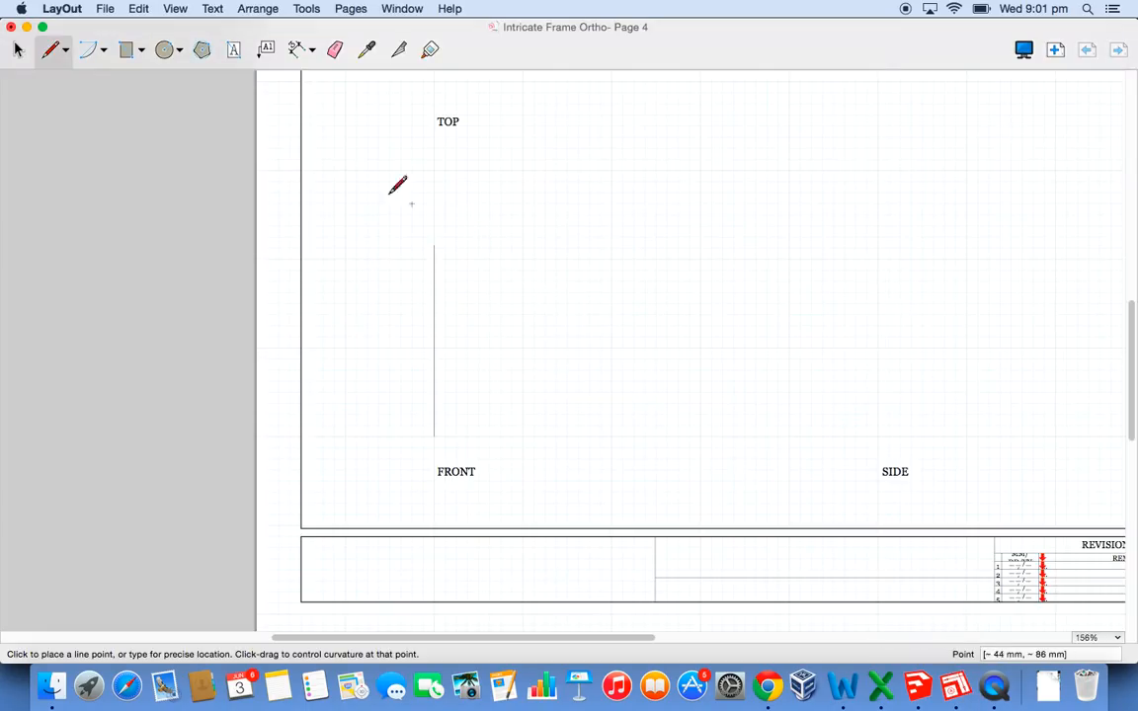
{"action": "left_click", "coordinate": [435, 244]}
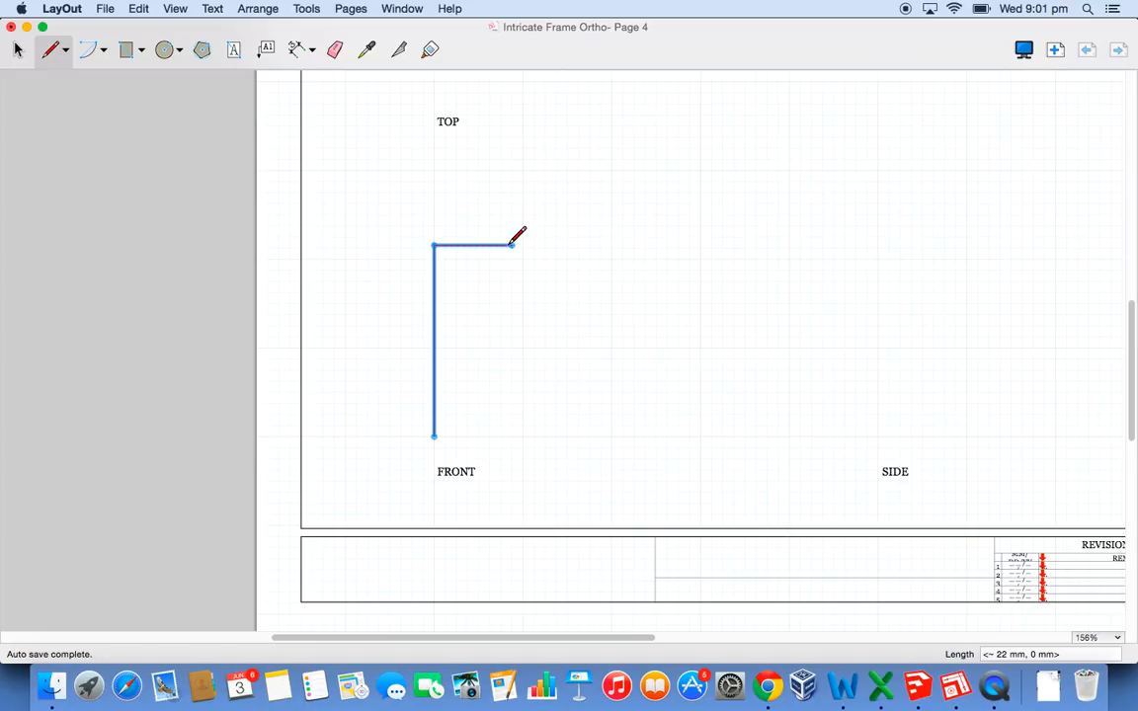
{"action": "type", "text": "44.8"}
{"action": "key", "text": "Return"}
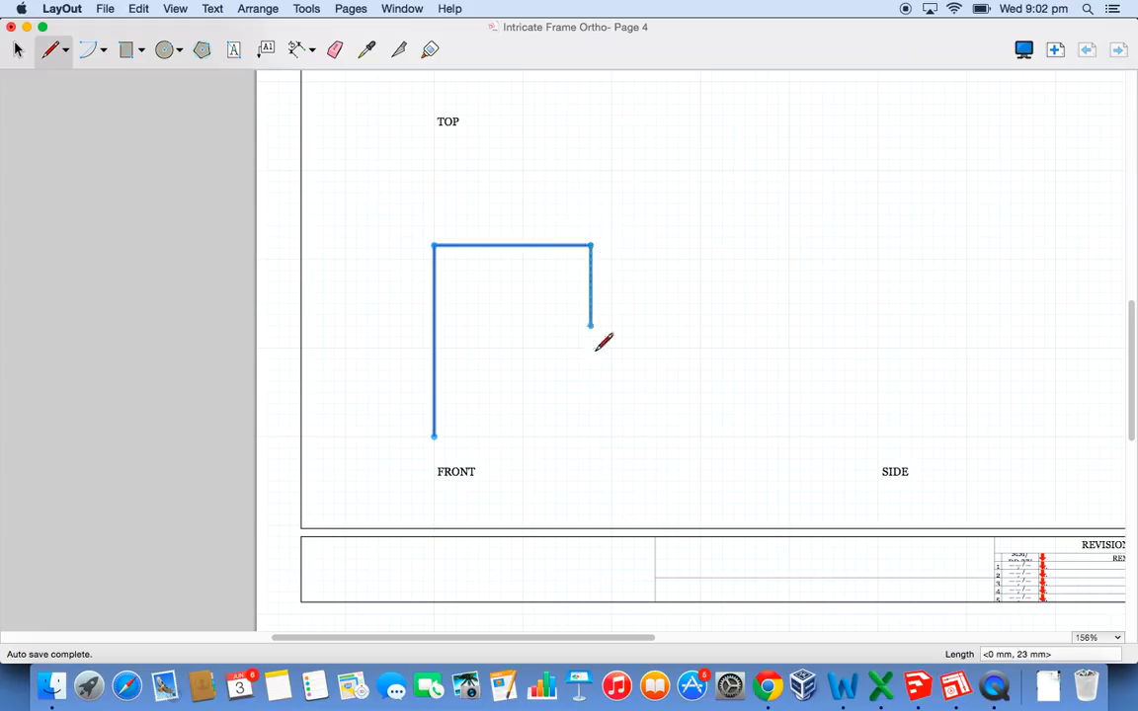
{"action": "left_click", "coordinate": [591, 435]}
{"action": "left_click", "coordinate": [434, 435]}
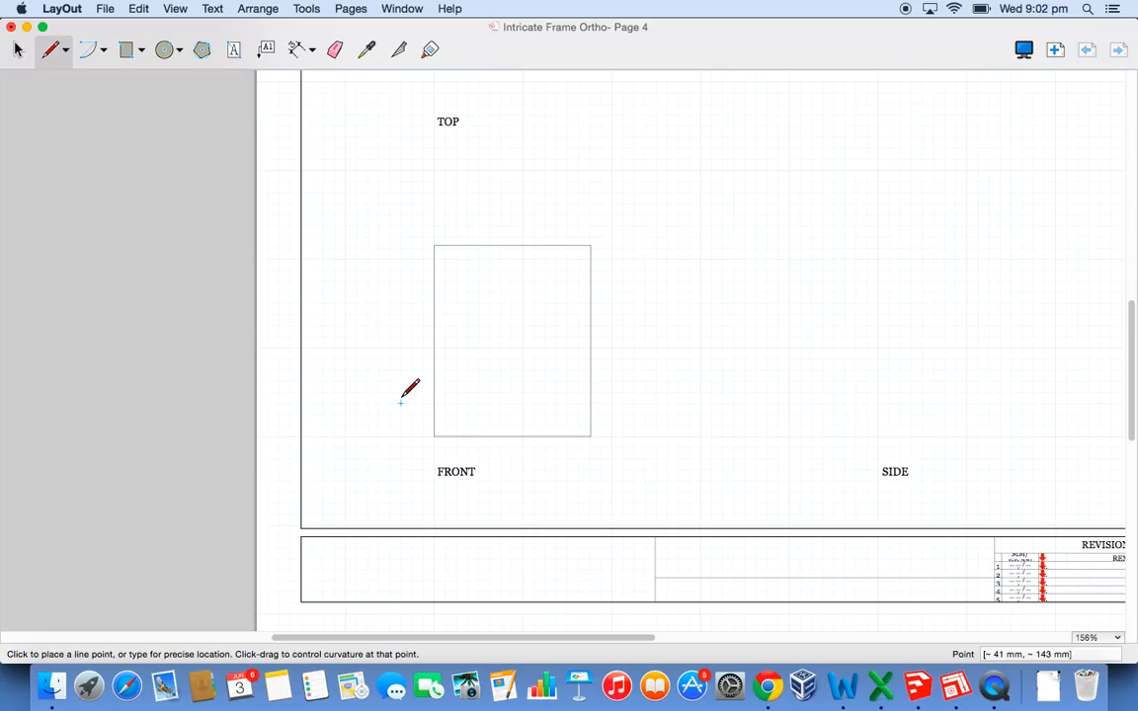
- Switch to SketchUp and measure the width of the frame's left upright from outer to inner edge
{"action": "left_click", "coordinate": [922, 687]}
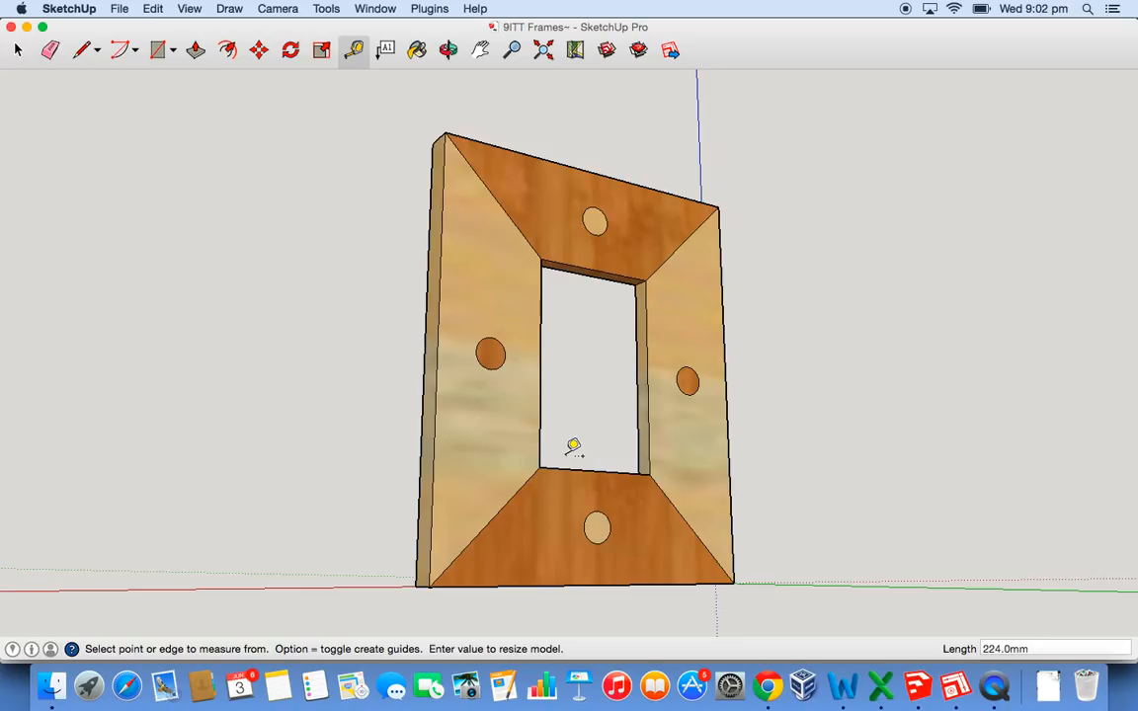
{"action": "left_click", "coordinate": [436, 370]}
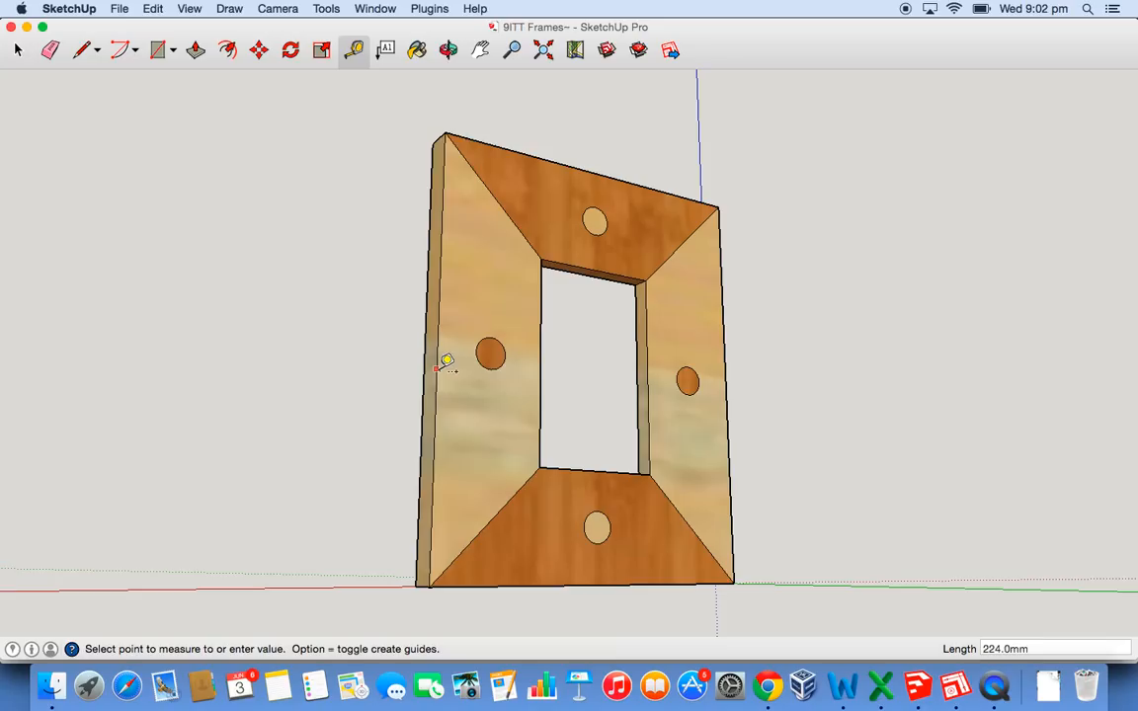
{"action": "left_click", "coordinate": [548, 375]}
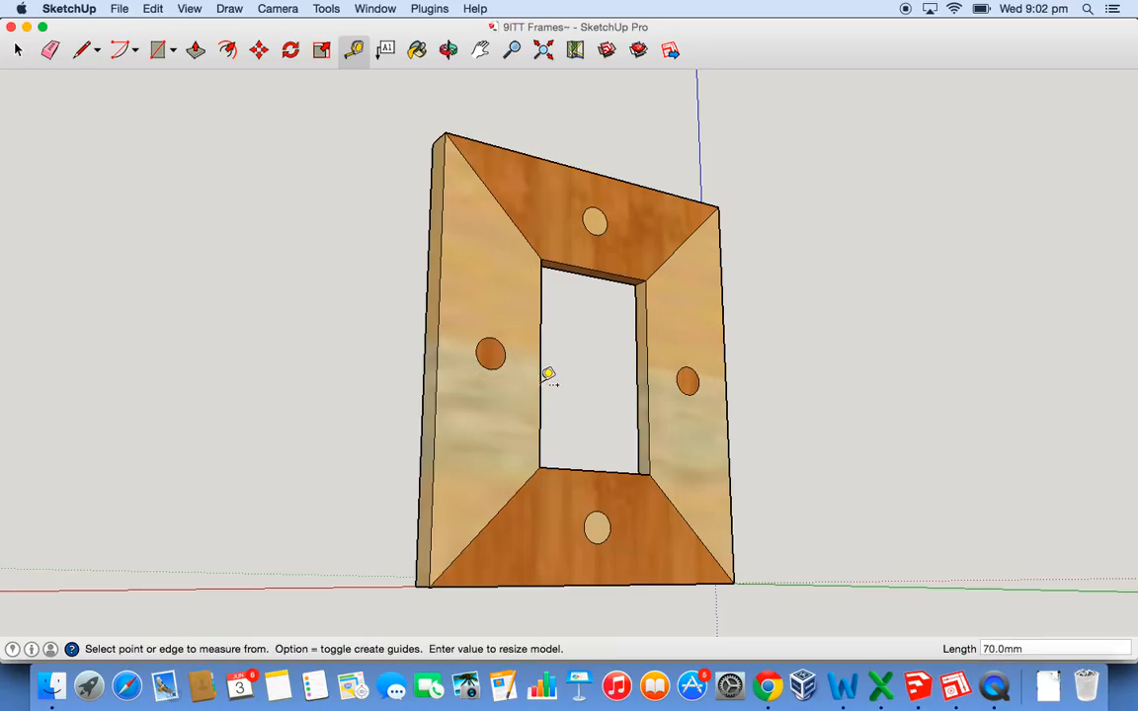
- Switch back to LayOut and draw a full-height vertical line 14 mm in from the front view's left edge
{"action": "left_click", "coordinate": [955, 684]}
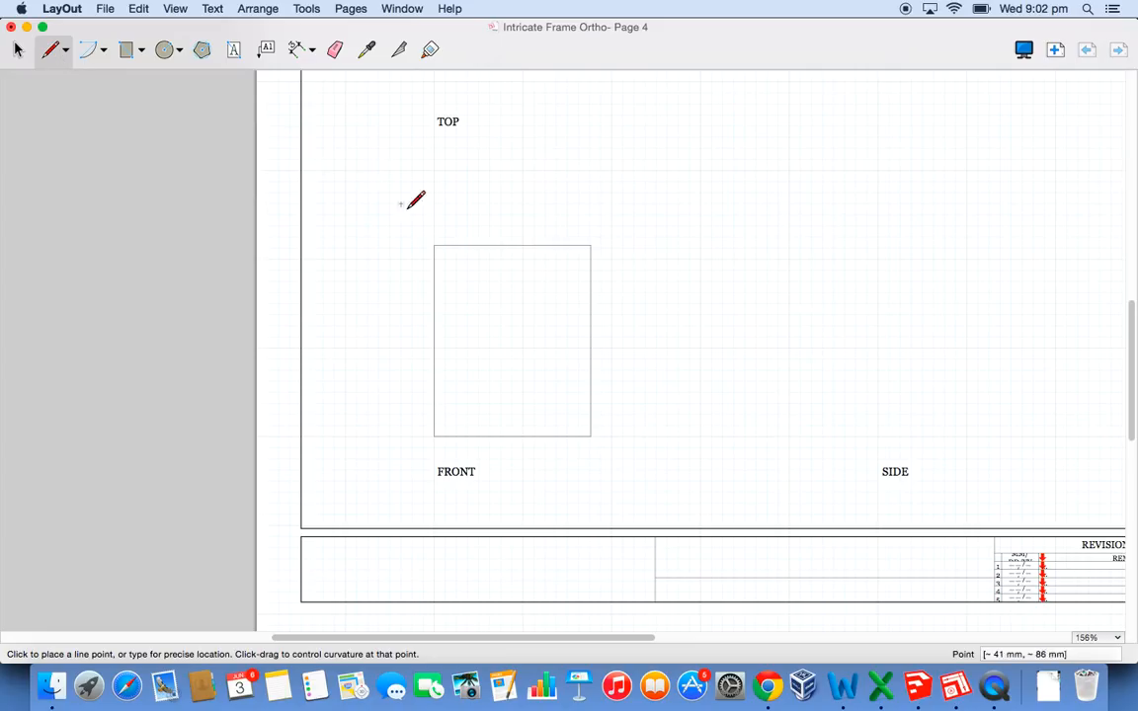
{"action": "left_click", "coordinate": [434, 245]}
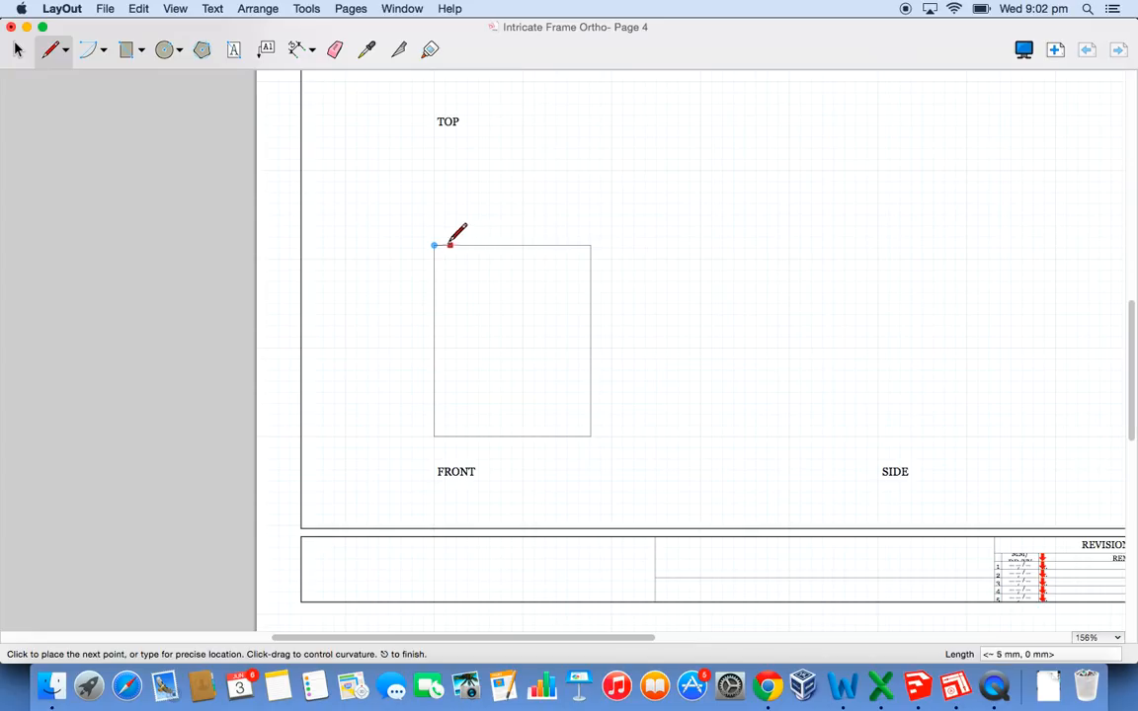
{"action": "type", "text": "14"}
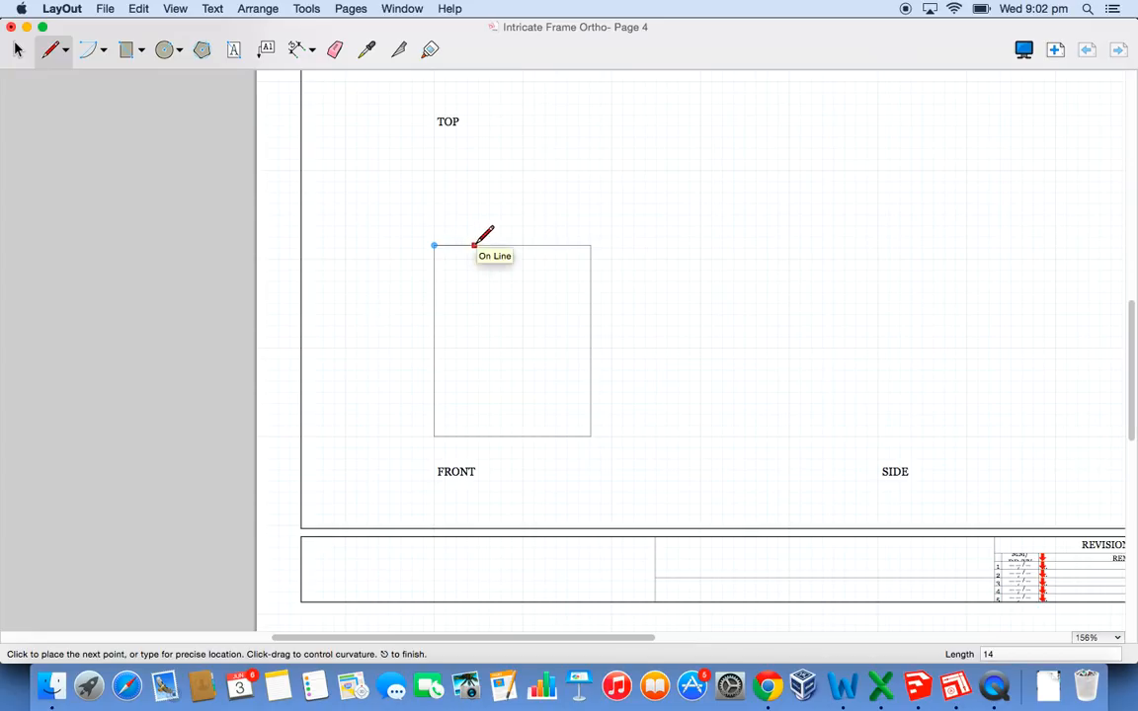
{"action": "left_click", "coordinate": [482, 244]}
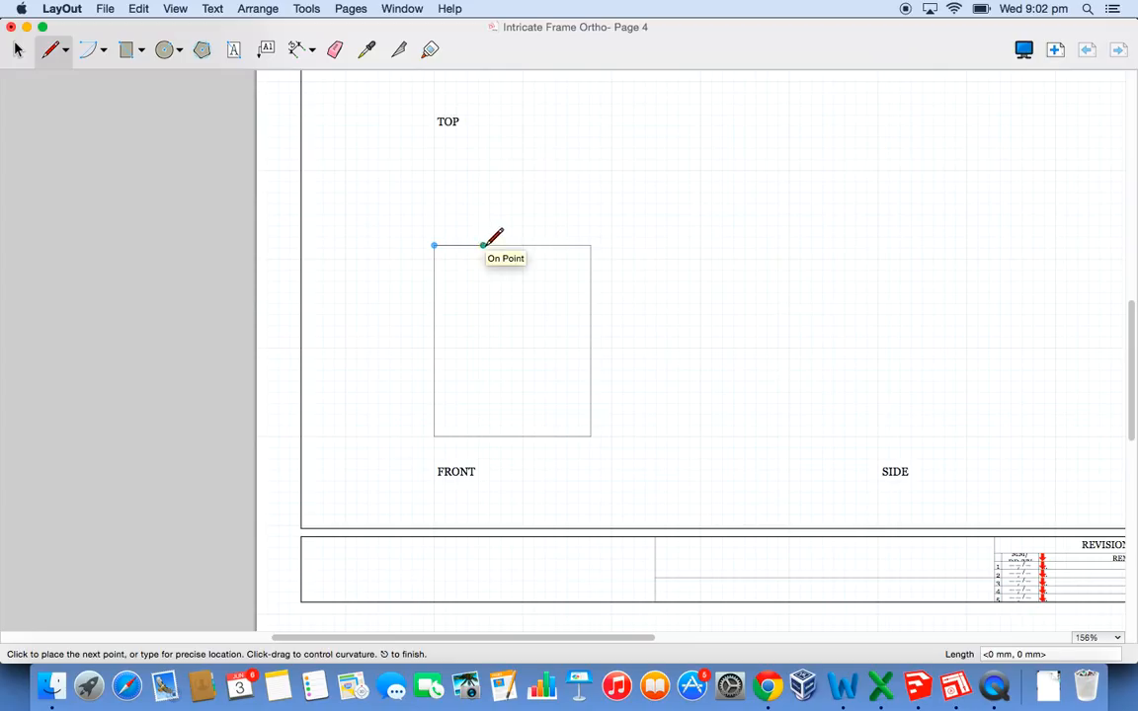
{"action": "left_click", "coordinate": [483, 436]}
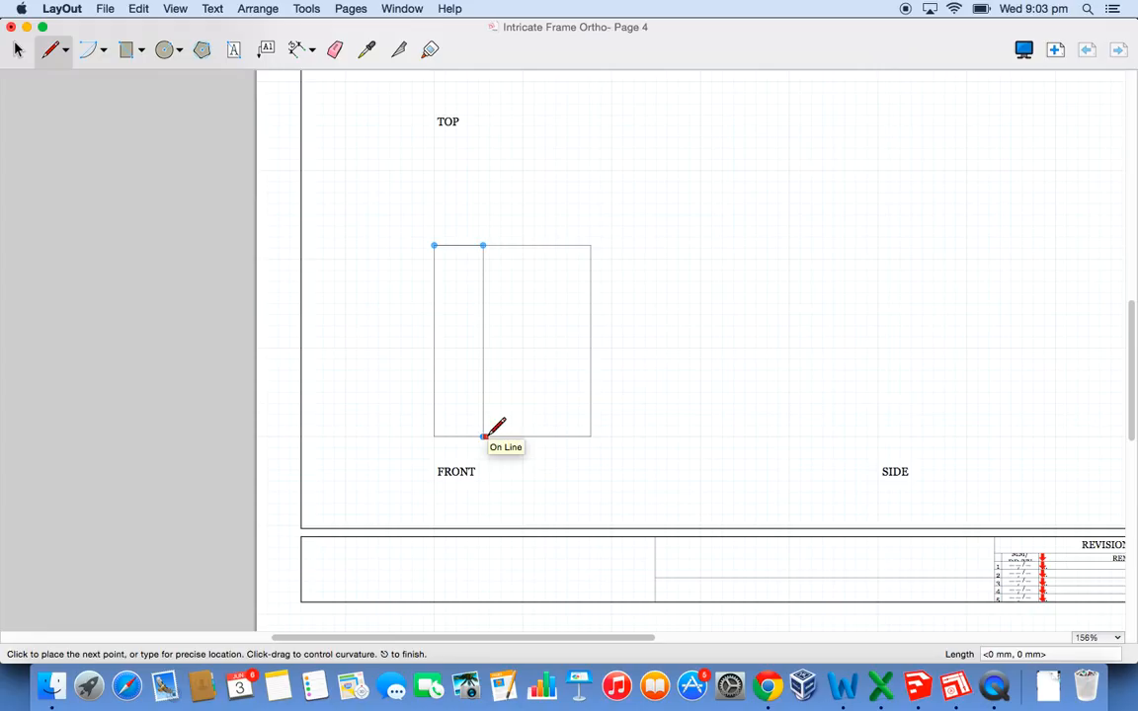
{"action": "key", "text": "Return"}
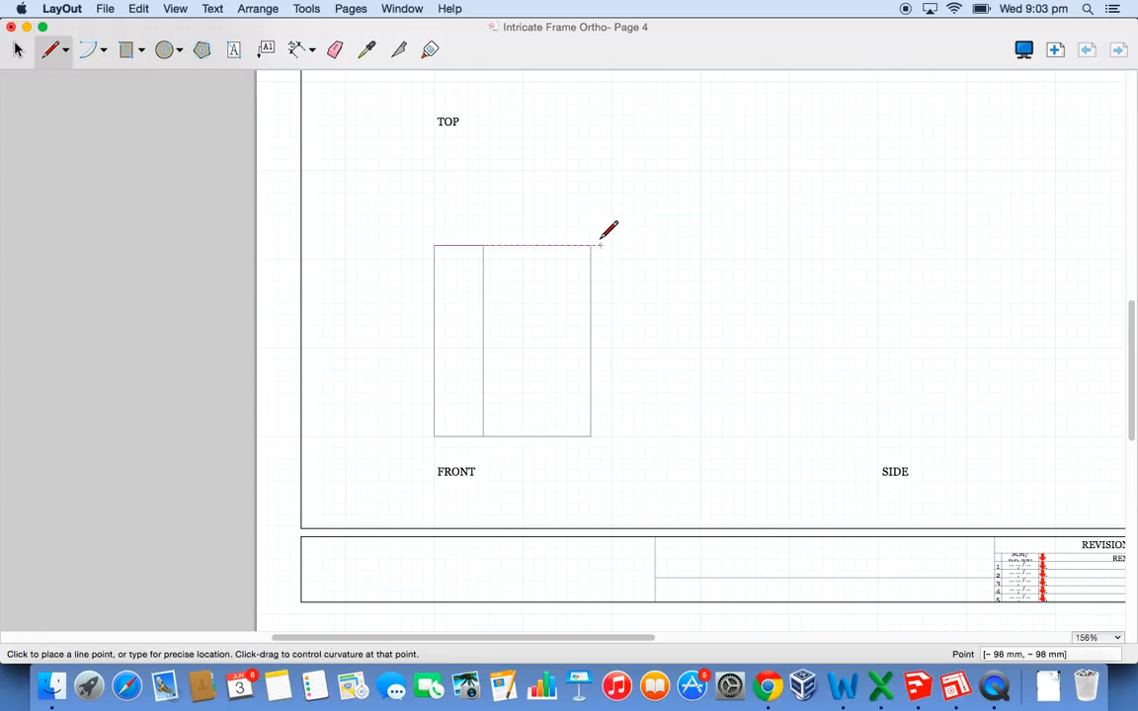
- Draw a full-height vertical line 14 mm in from the front view's right edge
{"action": "left_click", "coordinate": [591, 245]}
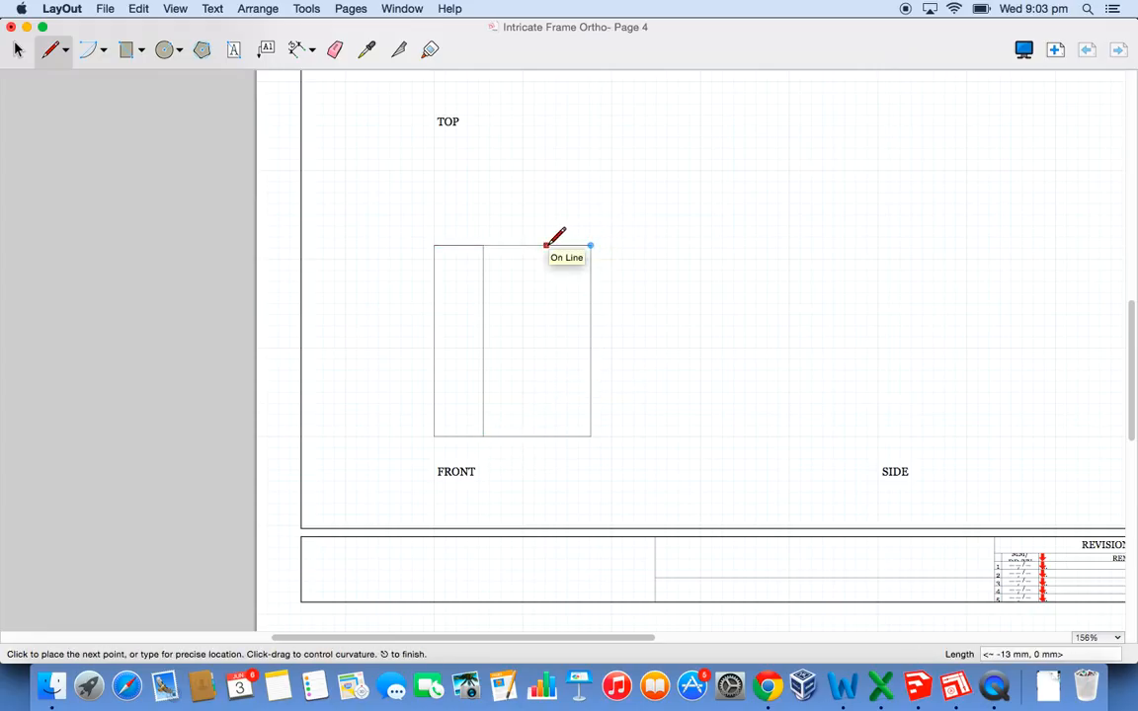
{"action": "left_click", "coordinate": [541, 245]}
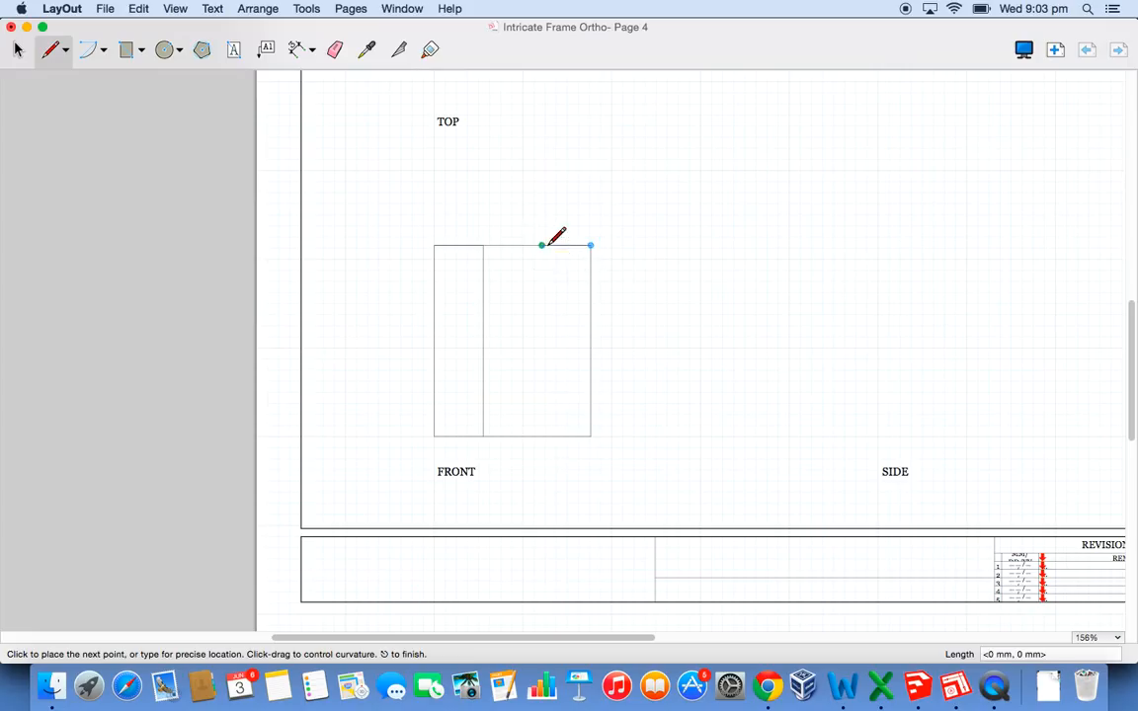
{"action": "double_click", "coordinate": [542, 435]}
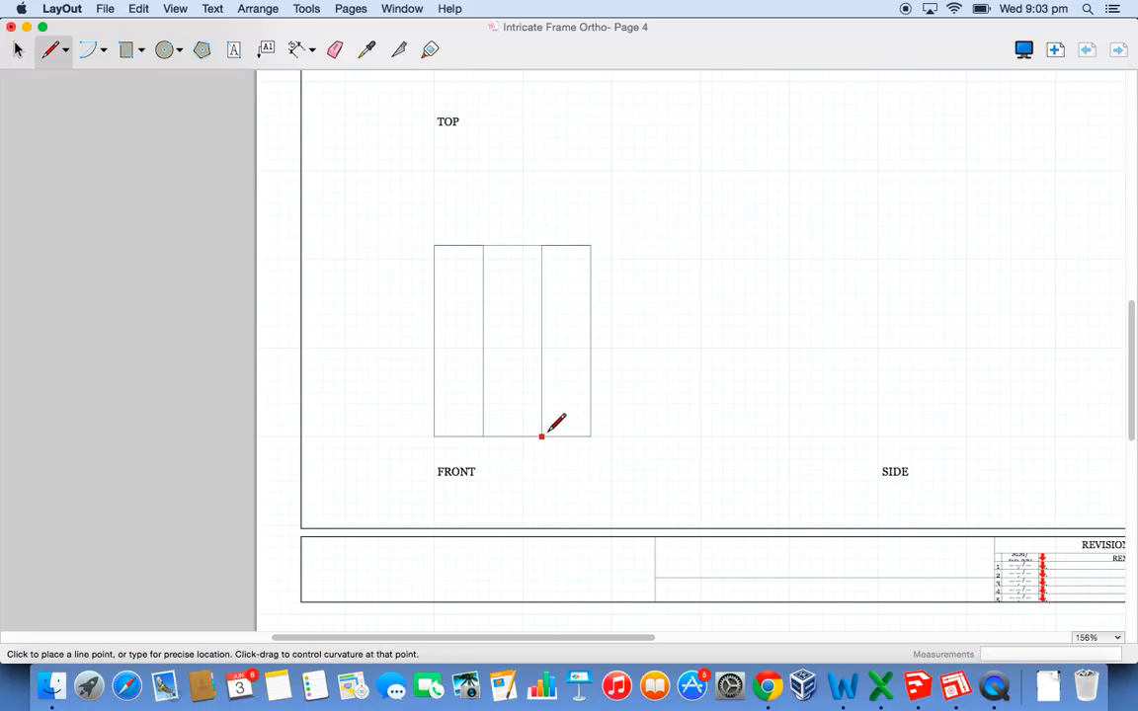
- Draw a full-width horizontal line 14 mm above the front view's bottom edge
{"action": "left_click", "coordinate": [433, 436]}
{"action": "type", "text": "14"}
{"action": "key", "text": "Return"}
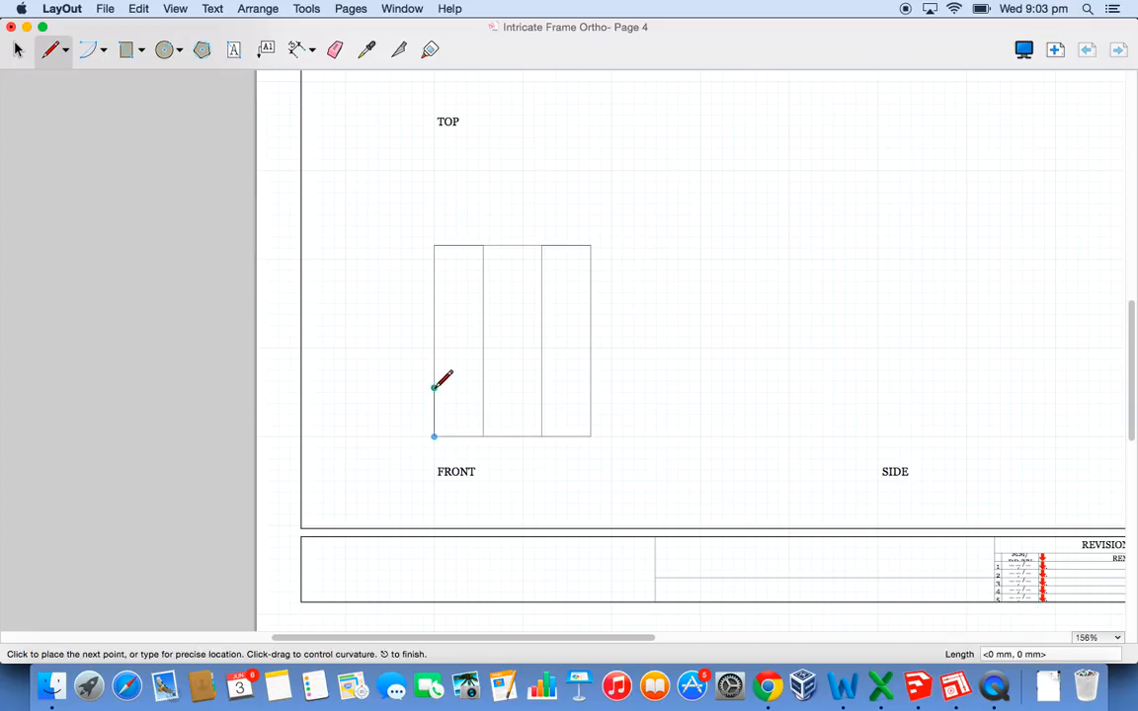
{"action": "left_click", "coordinate": [591, 387]}
{"action": "key", "text": "Escape"}
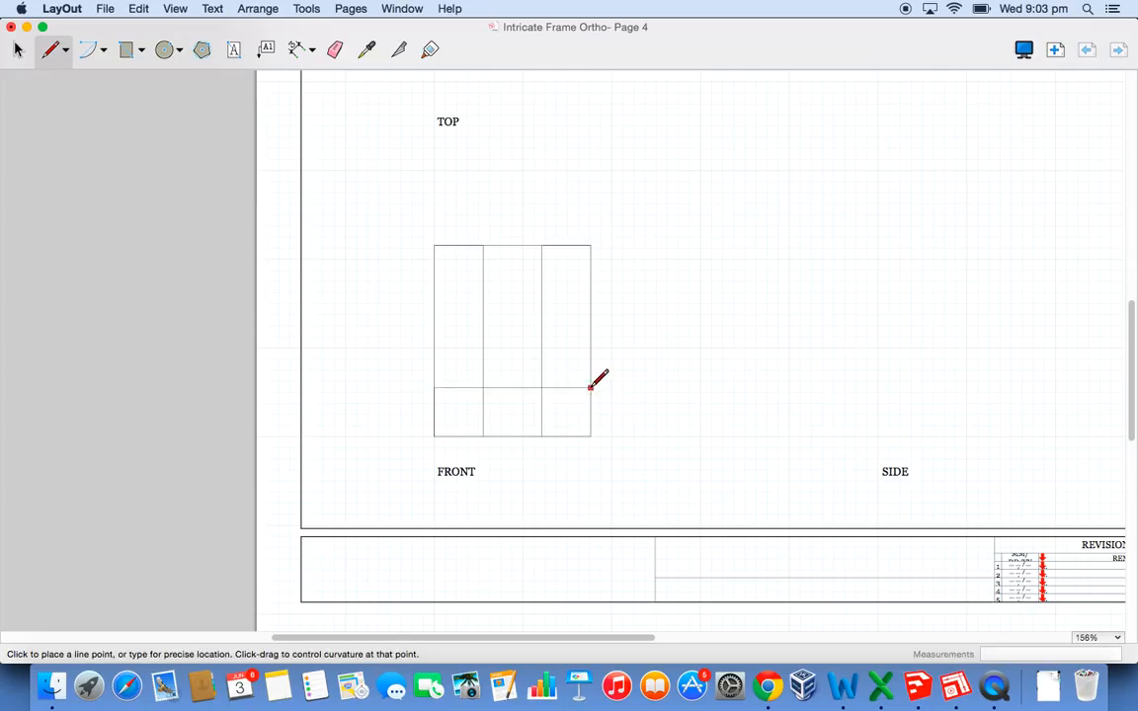
- Draw a full-width horizontal line 14 mm below the front view's top edge and clear the selection
{"action": "left_click", "coordinate": [434, 245]}
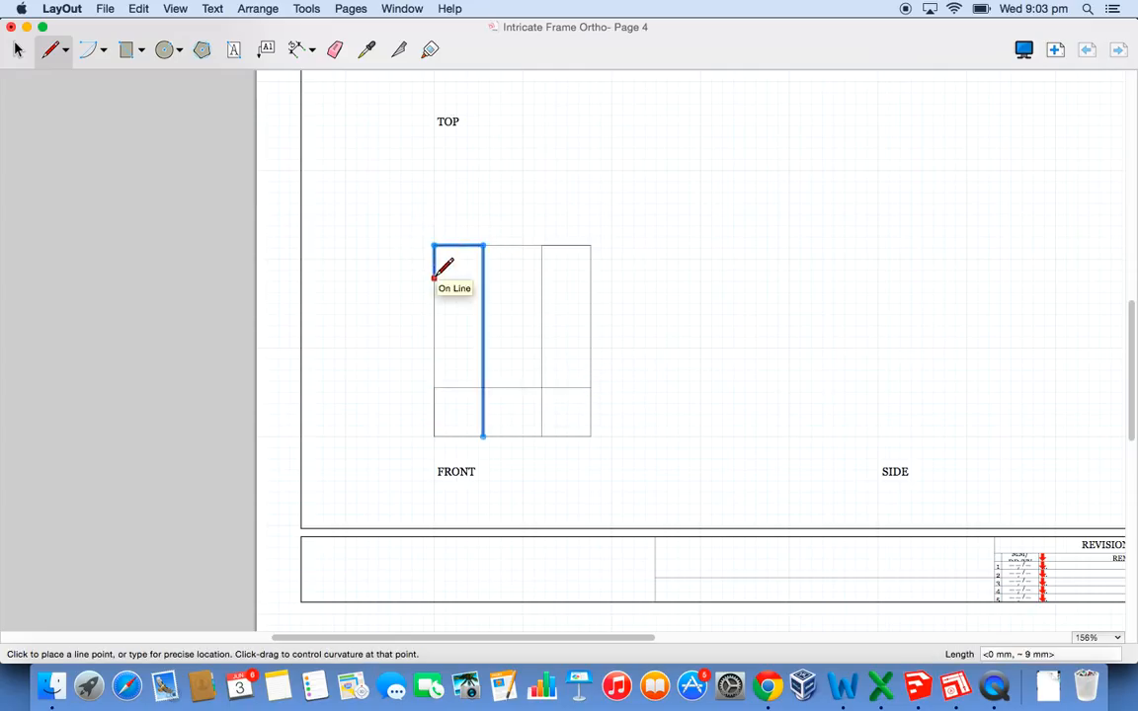
{"action": "left_click", "coordinate": [434, 292]}
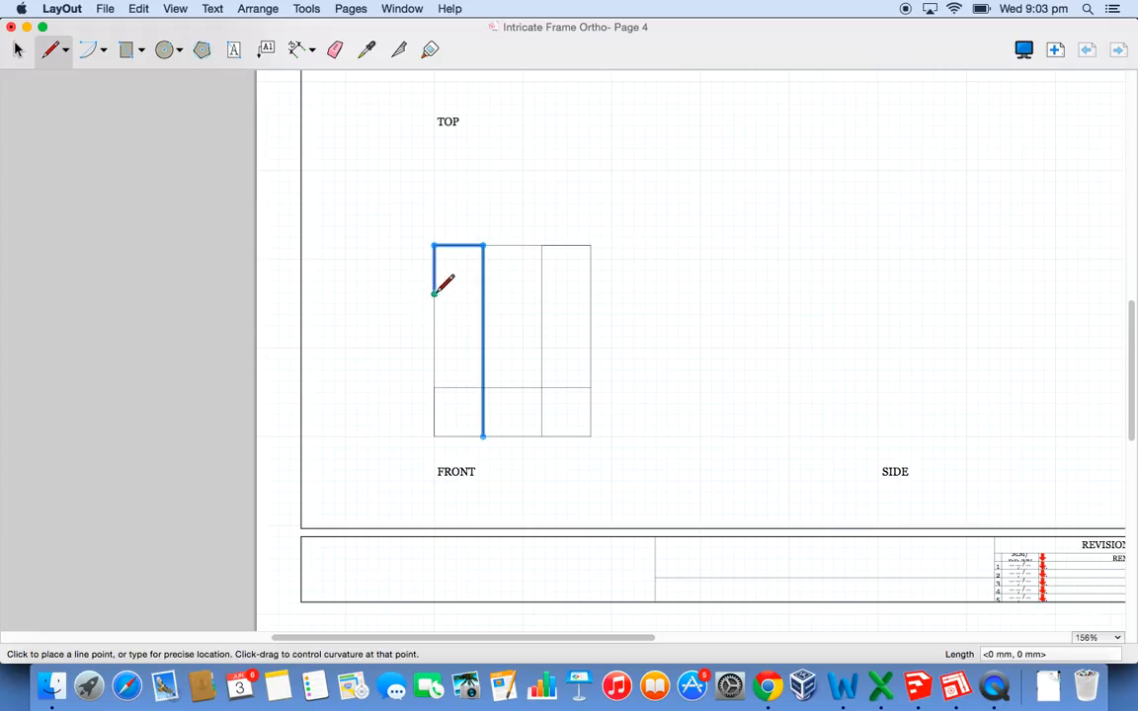
{"action": "double_click", "coordinate": [591, 294]}
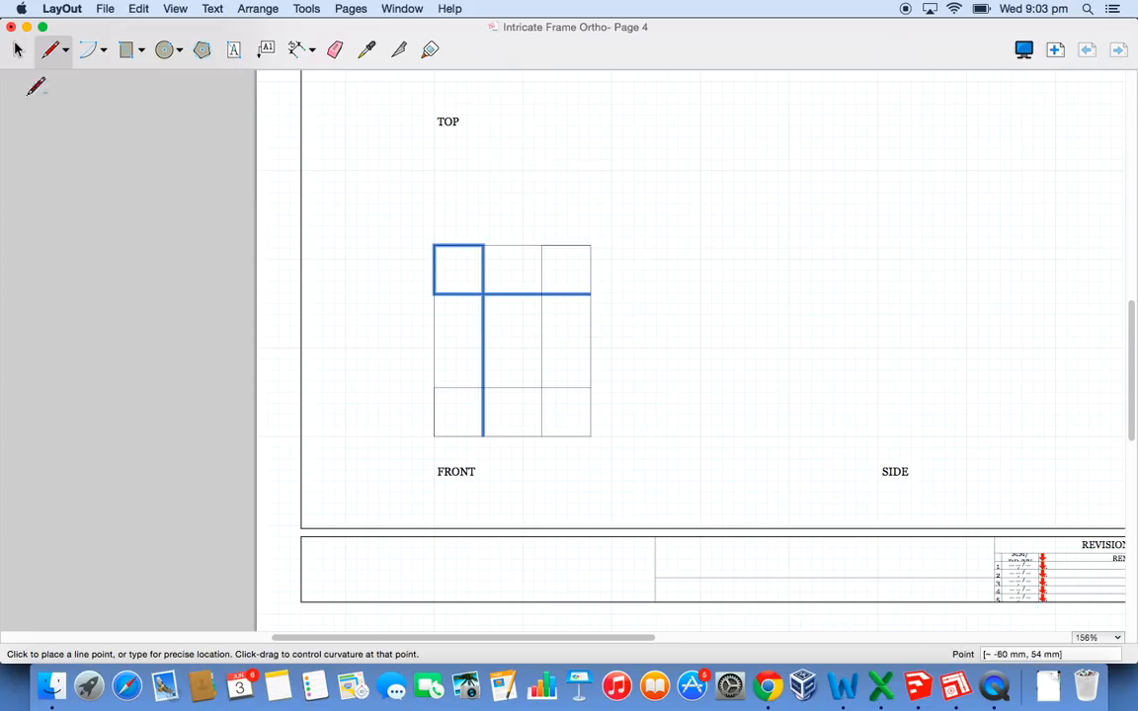
{"action": "left_click", "coordinate": [18, 50]}
{"action": "left_click", "coordinate": [566, 150]}
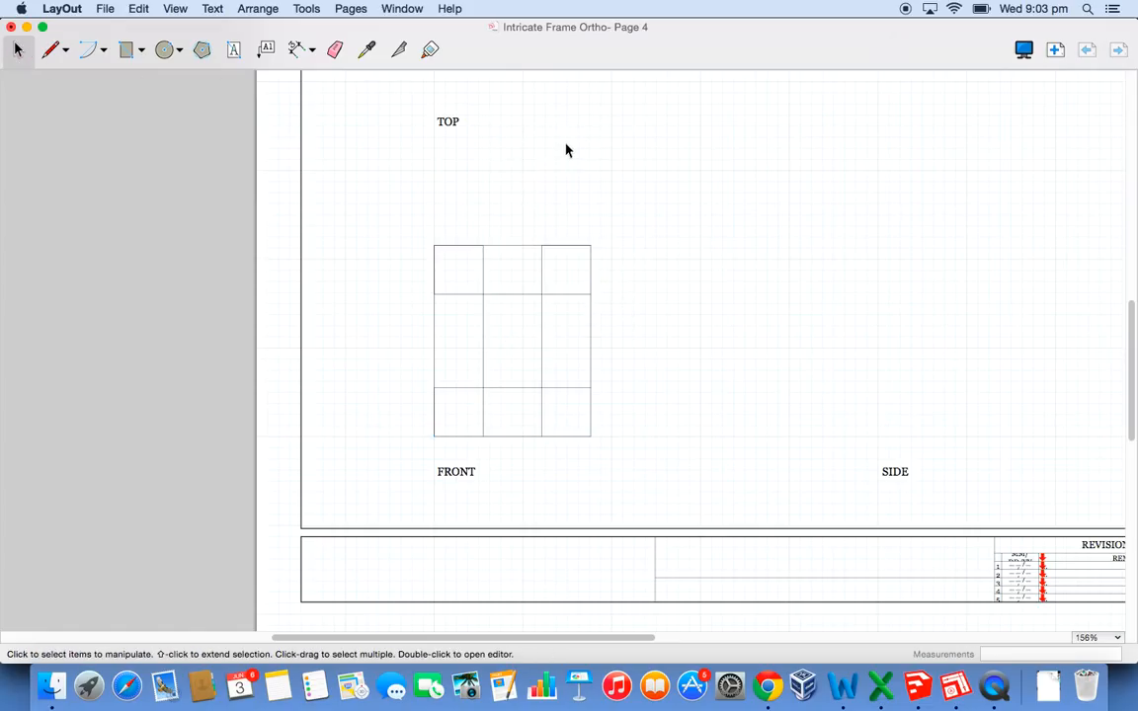
- Try erasing the upper segment of the front view's left inner vertical line, and undo the erasure
{"action": "left_click", "coordinate": [334, 49]}
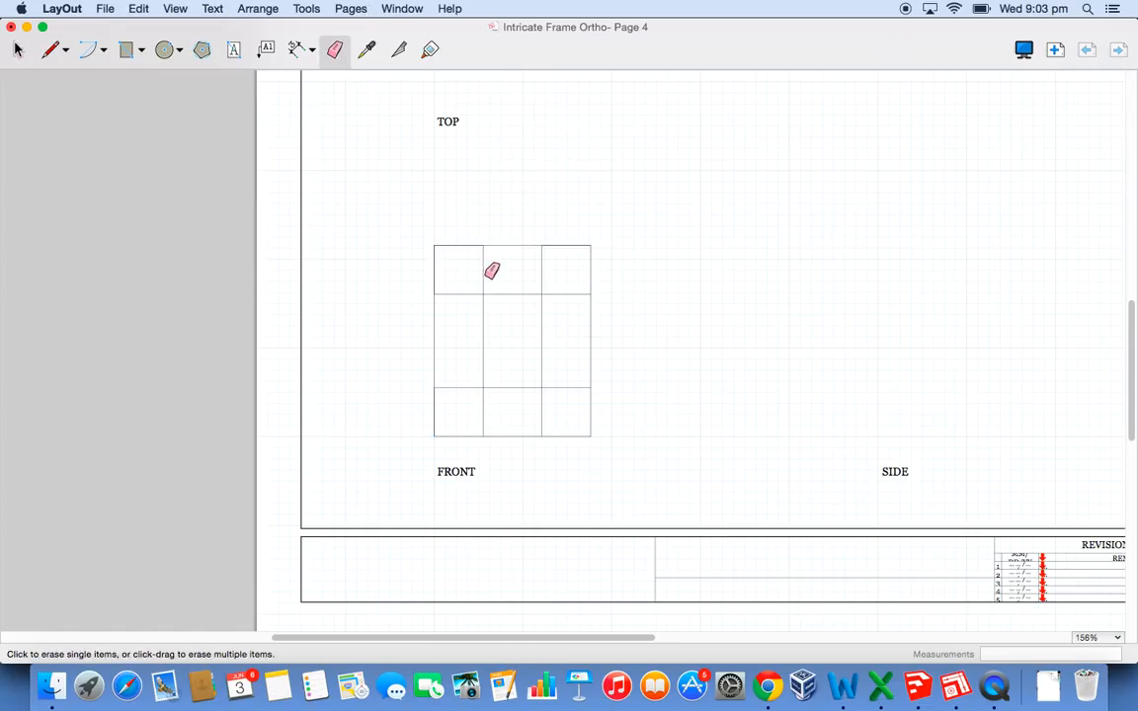
{"action": "left_click", "coordinate": [484, 271]}
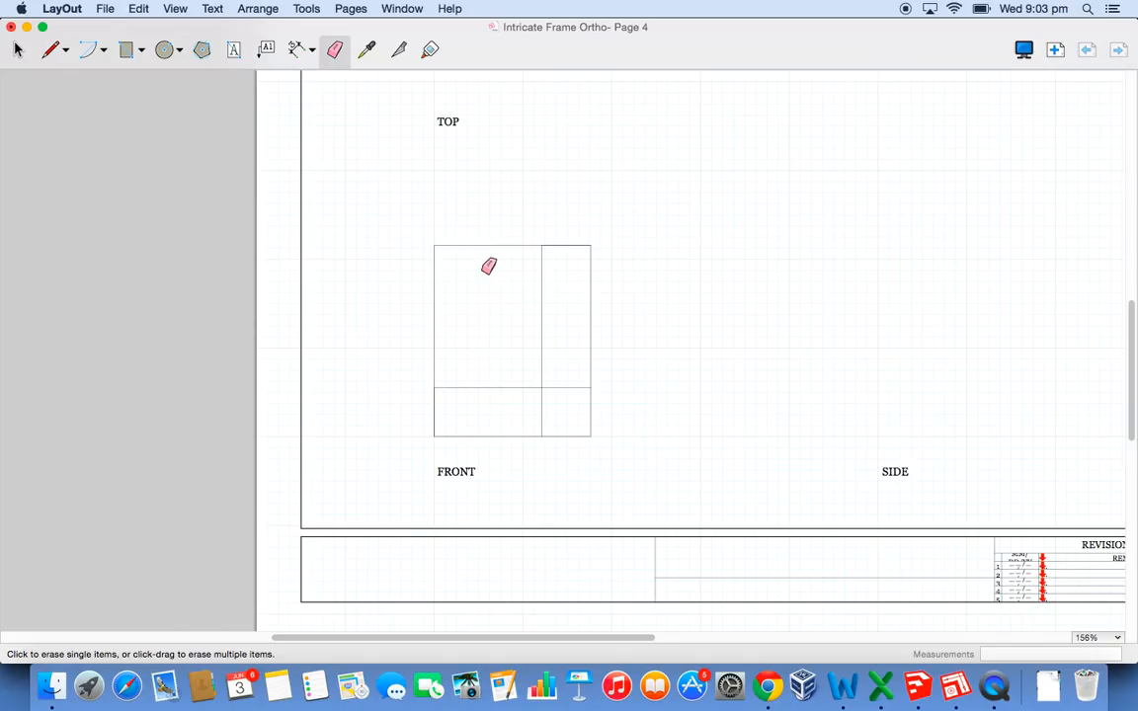
{"action": "left_click", "coordinate": [133, 10]}
{"action": "left_click", "coordinate": [143, 28]}
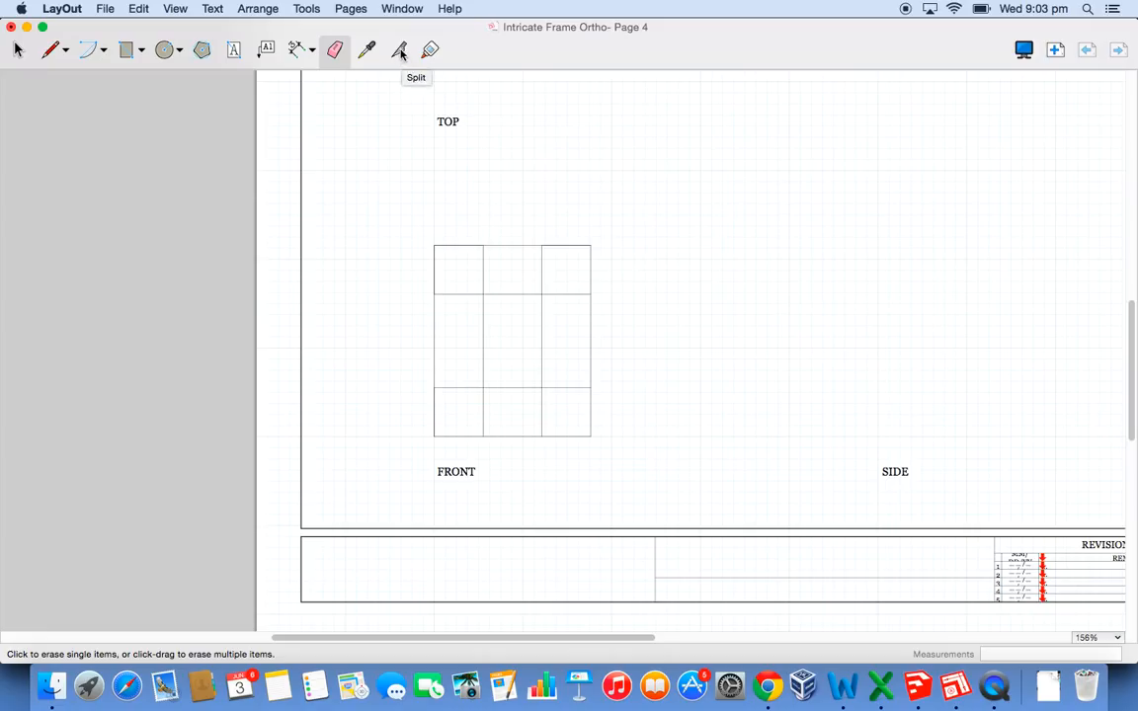
- Split the lines where the left inner vertical meets the front view's top edge
{"action": "left_click", "coordinate": [400, 51]}
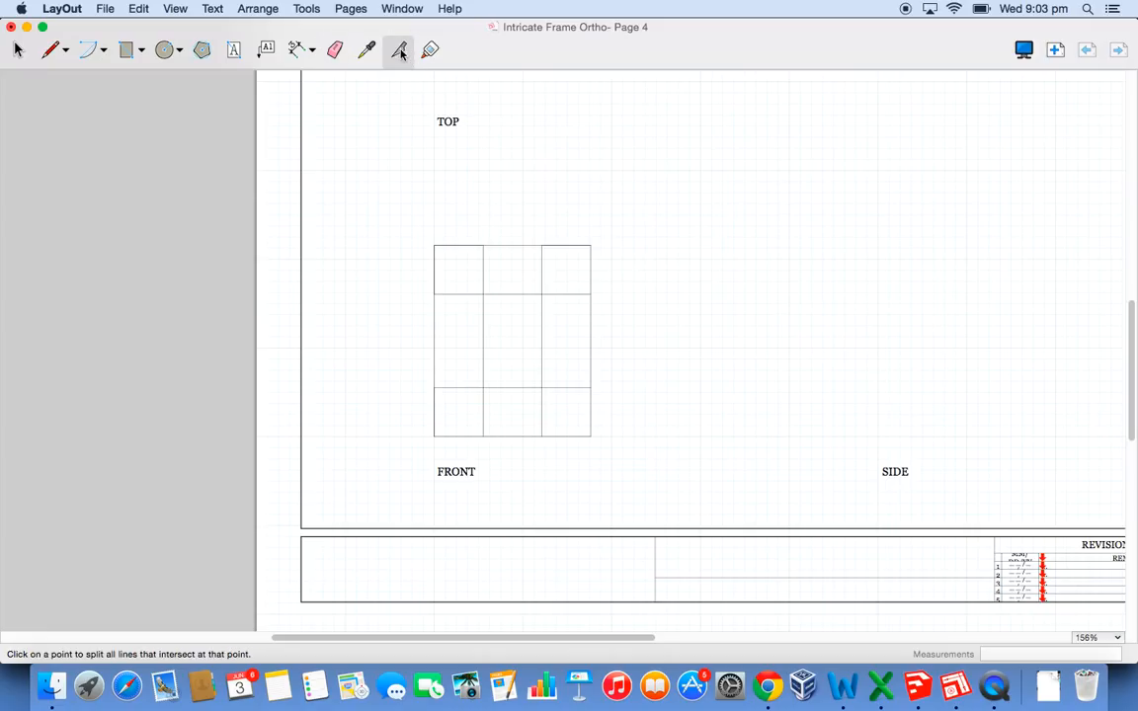
{"action": "left_click", "coordinate": [484, 246]}
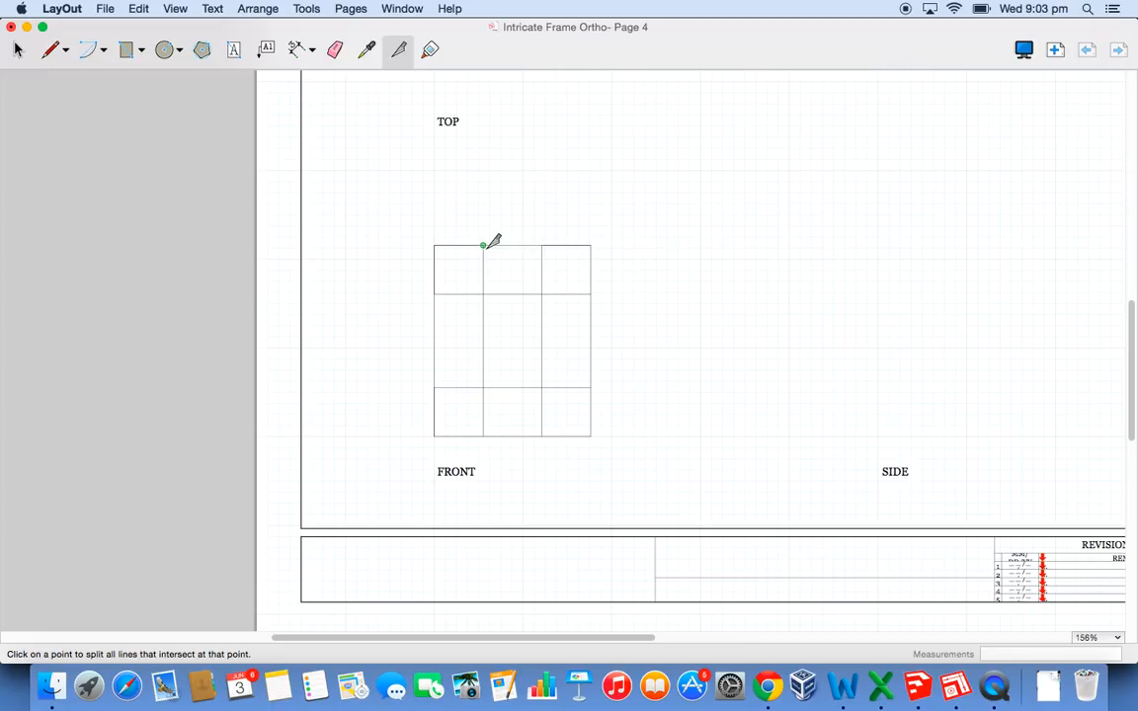
- Draw diagonal mitre lines joining the front view's two upper outer corners to the inner line intersections
{"action": "left_click", "coordinate": [51, 49]}
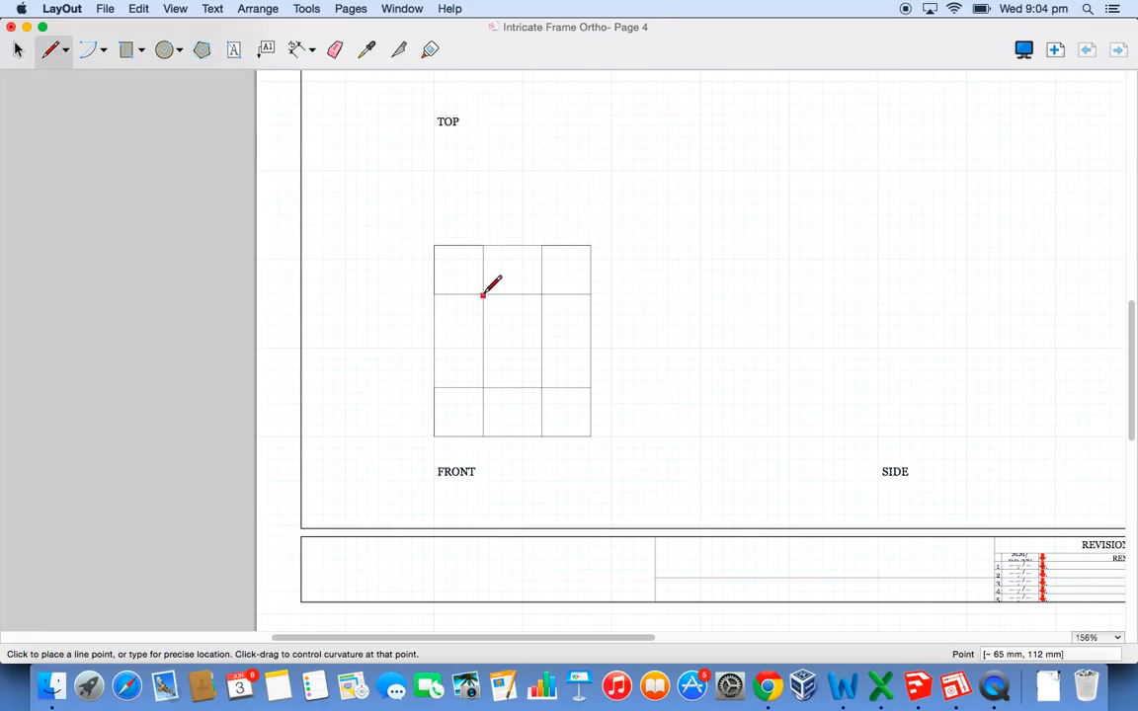
{"action": "scroll", "coordinate": [483, 294], "scroll_direction": "up", "scroll_amount": 2}
{"action": "scroll", "coordinate": [483, 294], "scroll_direction": "up", "scroll_amount": 3}
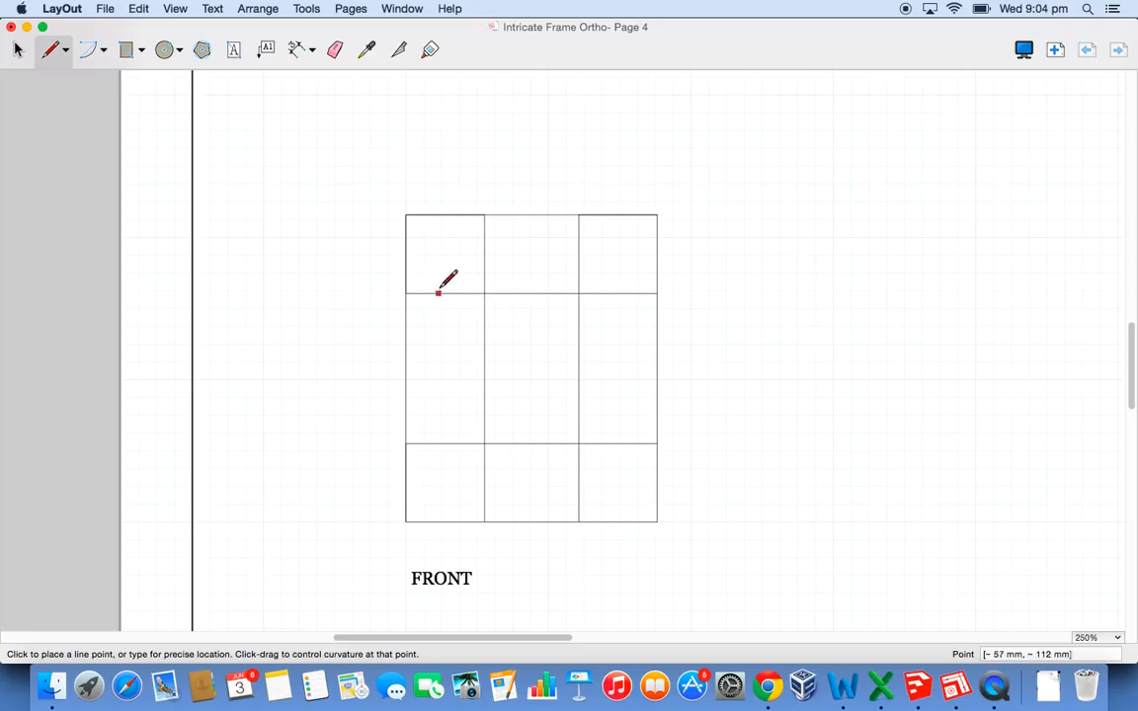
{"action": "left_click", "coordinate": [484, 291]}
{"action": "left_click", "coordinate": [406, 214]}
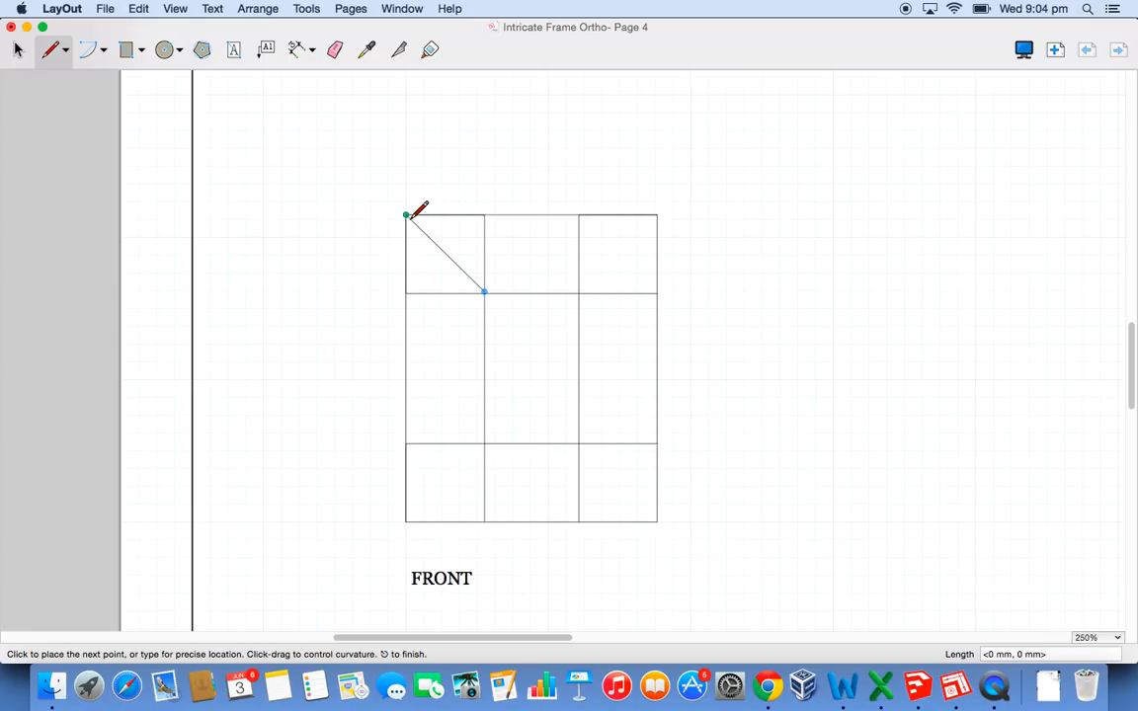
{"action": "key", "text": "Escape"}
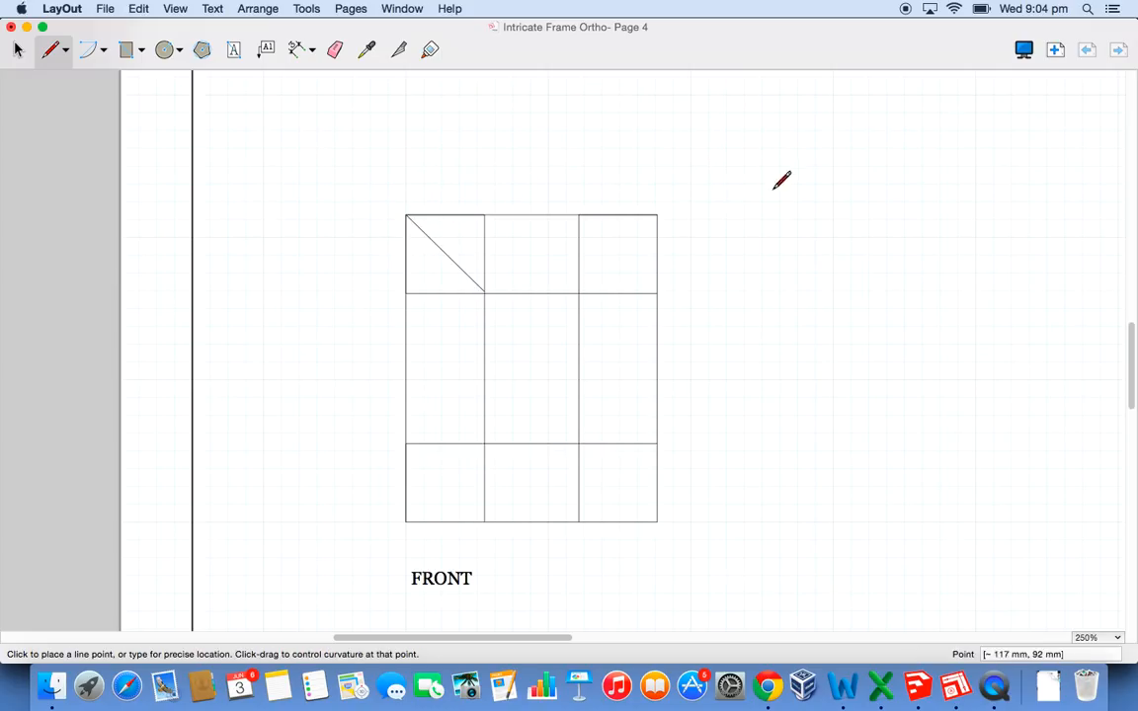
{"action": "left_click", "coordinate": [657, 214]}
{"action": "left_click", "coordinate": [579, 291]}
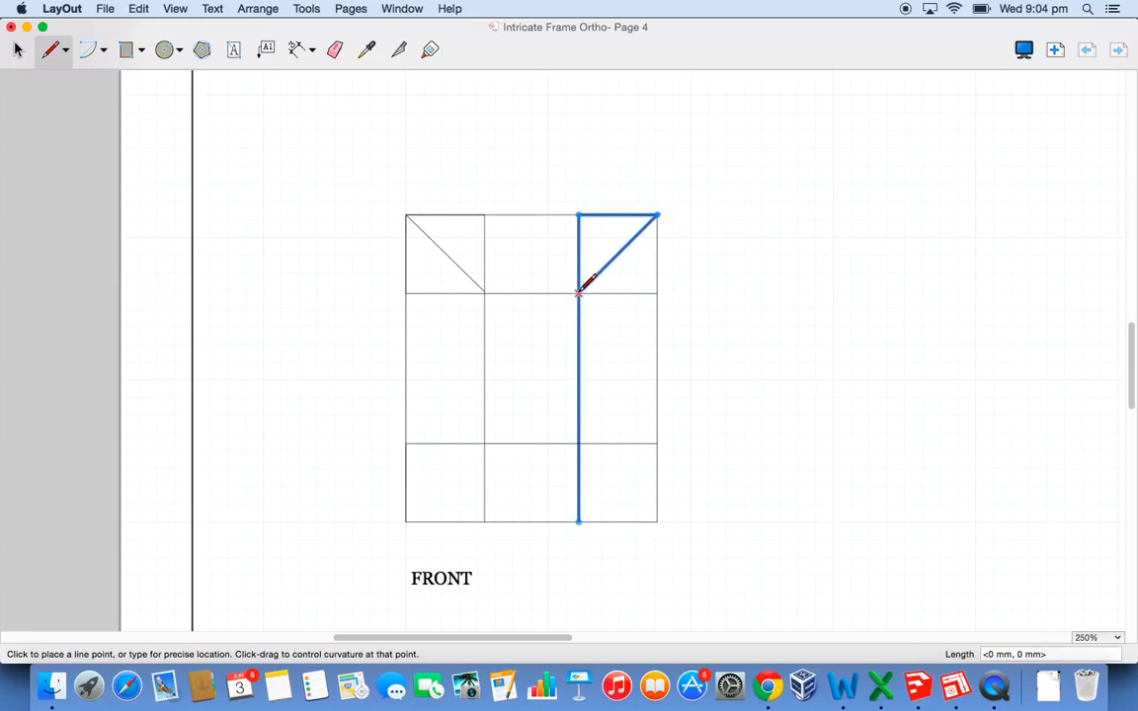
{"action": "key", "text": "Escape"}
- Draw diagonal mitre lines joining the front view's two lower outer corners to the inner line intersections
{"action": "left_click", "coordinate": [657, 521]}
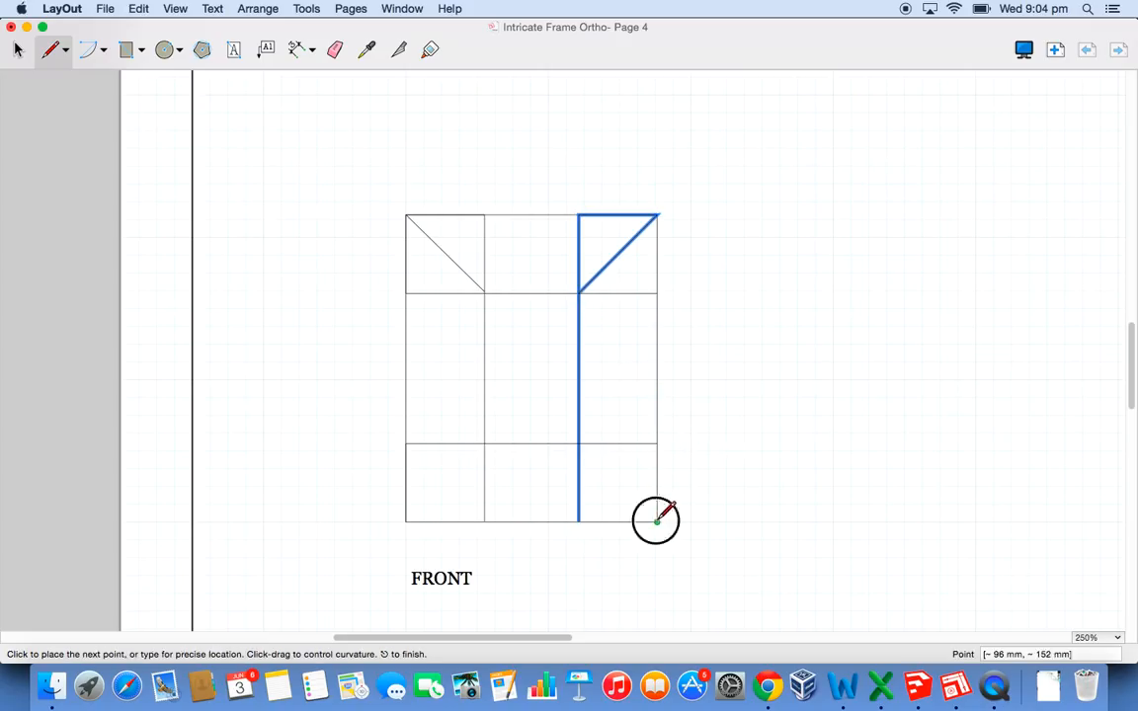
{"action": "left_click", "coordinate": [579, 443]}
{"action": "key", "text": "Escape"}
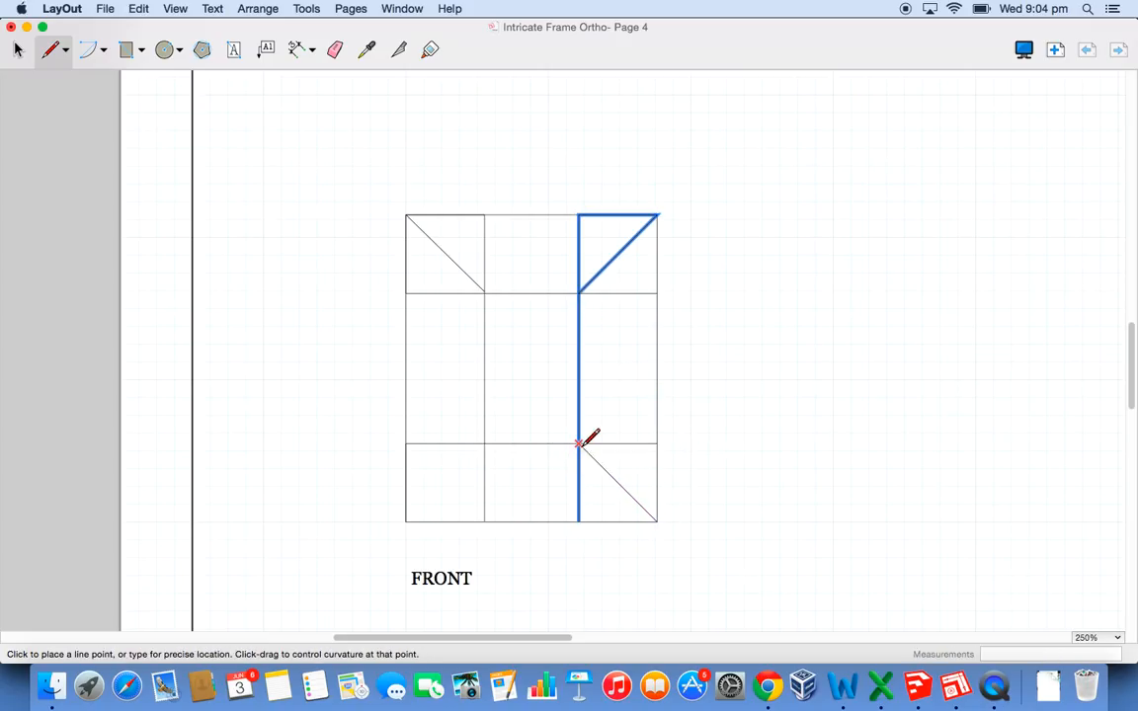
{"action": "double_click", "coordinate": [484, 444]}
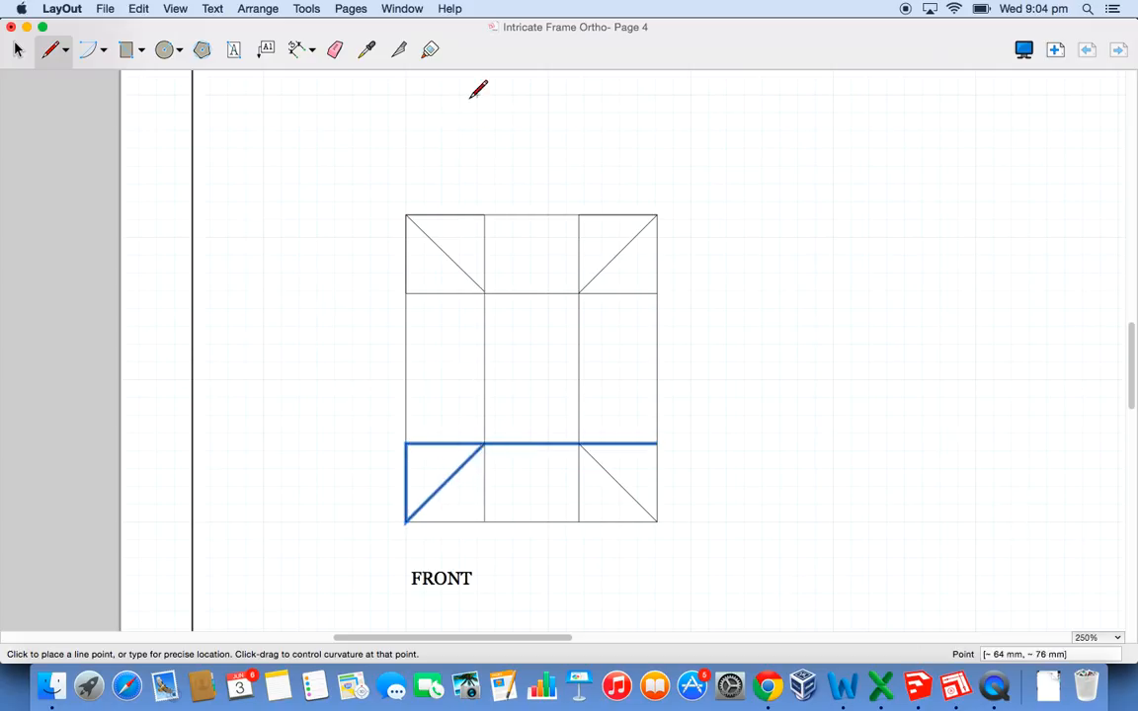
- Split the front view's lines at both upper inner corners and where the right inner vertical meets the top edge
{"action": "left_click", "coordinate": [400, 51]}
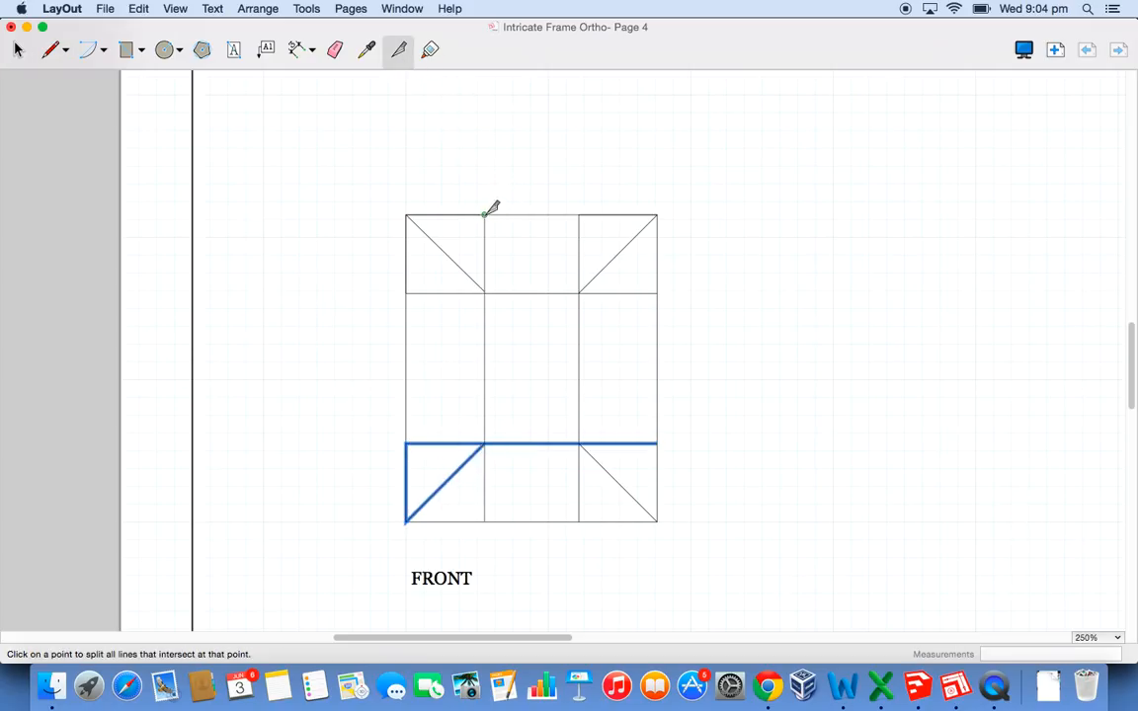
{"action": "left_click", "coordinate": [484, 292]}
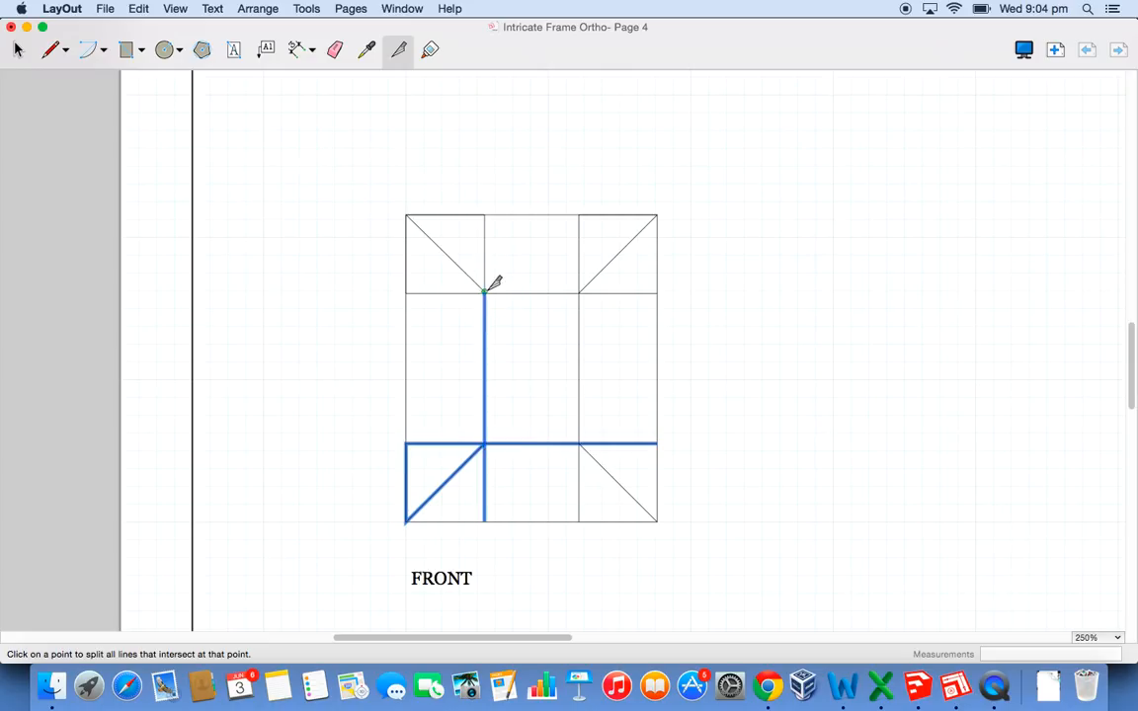
{"action": "left_click", "coordinate": [579, 214]}
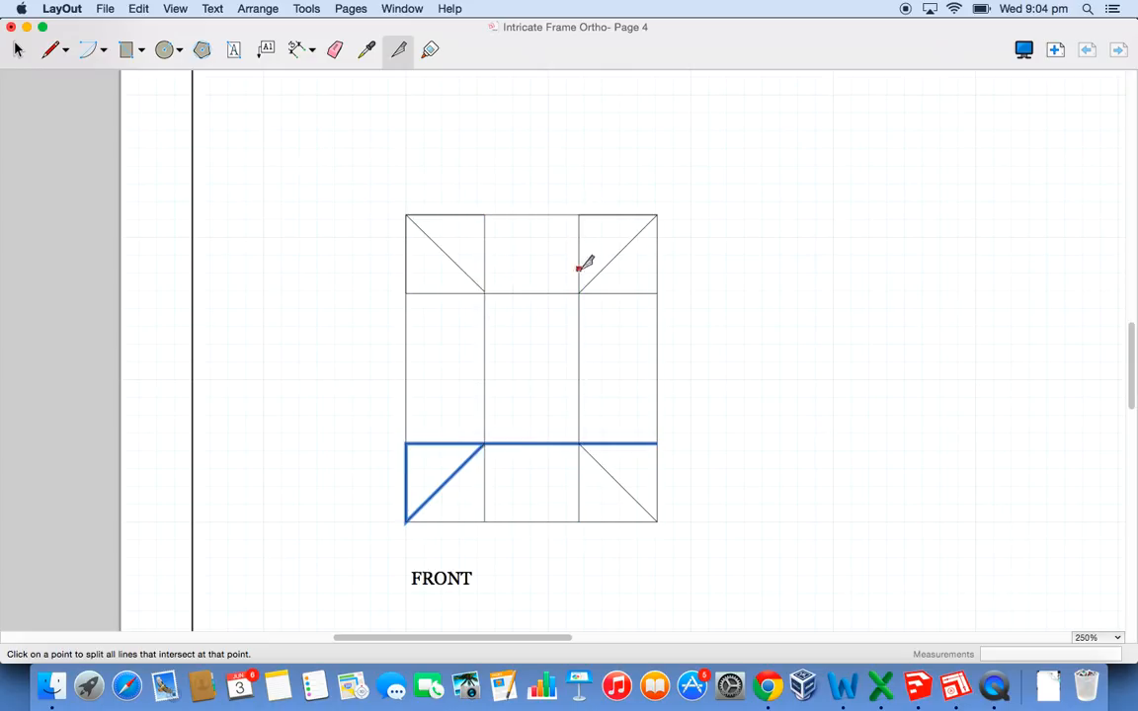
{"action": "left_click", "coordinate": [579, 293]}
- Erase the segments of both inner vertical lines above the upper inner corners
{"action": "left_click", "coordinate": [335, 54]}
{"action": "left_click", "coordinate": [485, 241]}
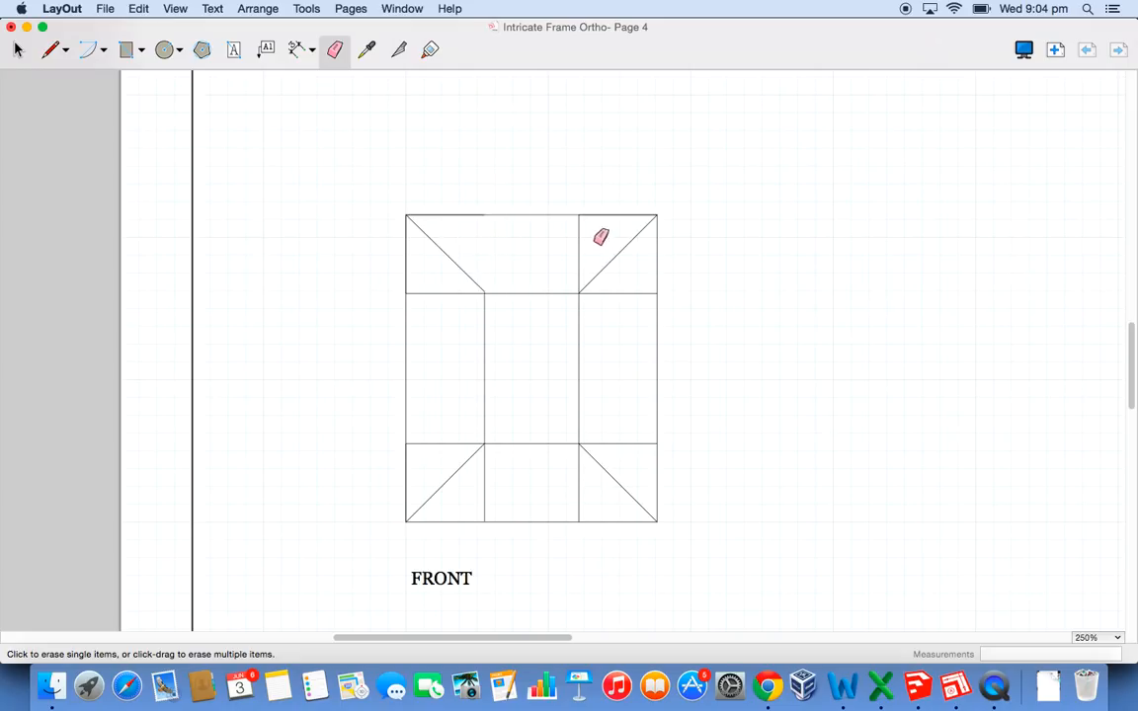
{"action": "left_click", "coordinate": [581, 241]}
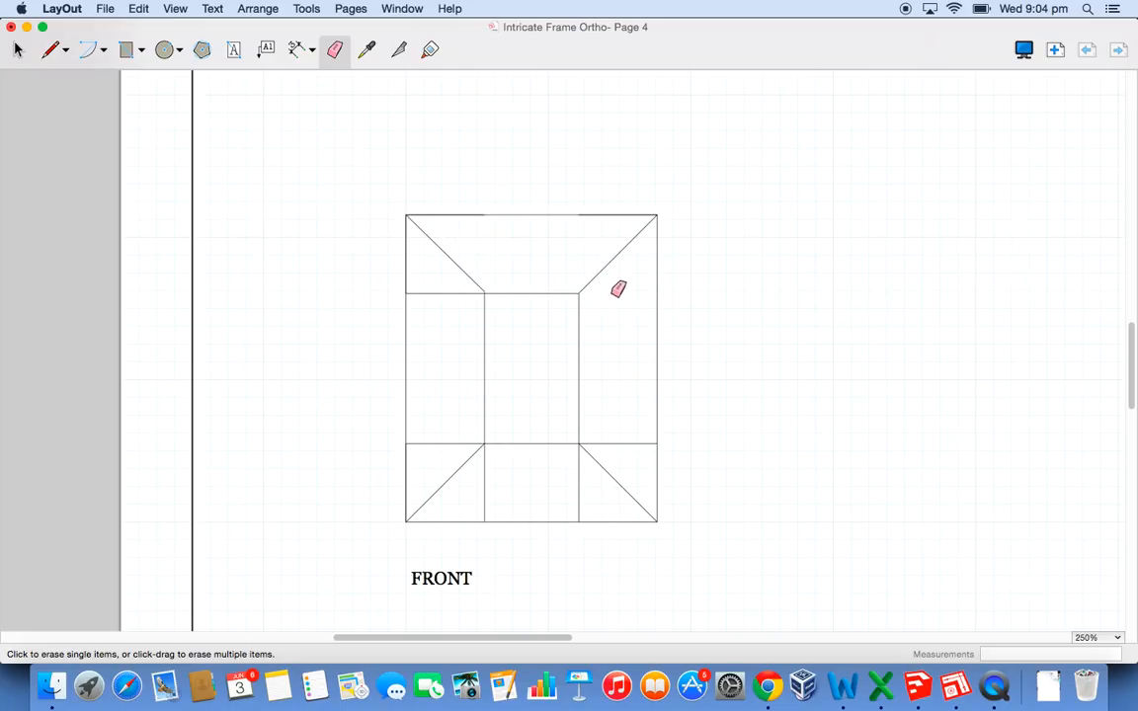
- Try erasing the right end of the front view's lower horizontal line, and undo the erasure
{"action": "left_click", "coordinate": [623, 444]}
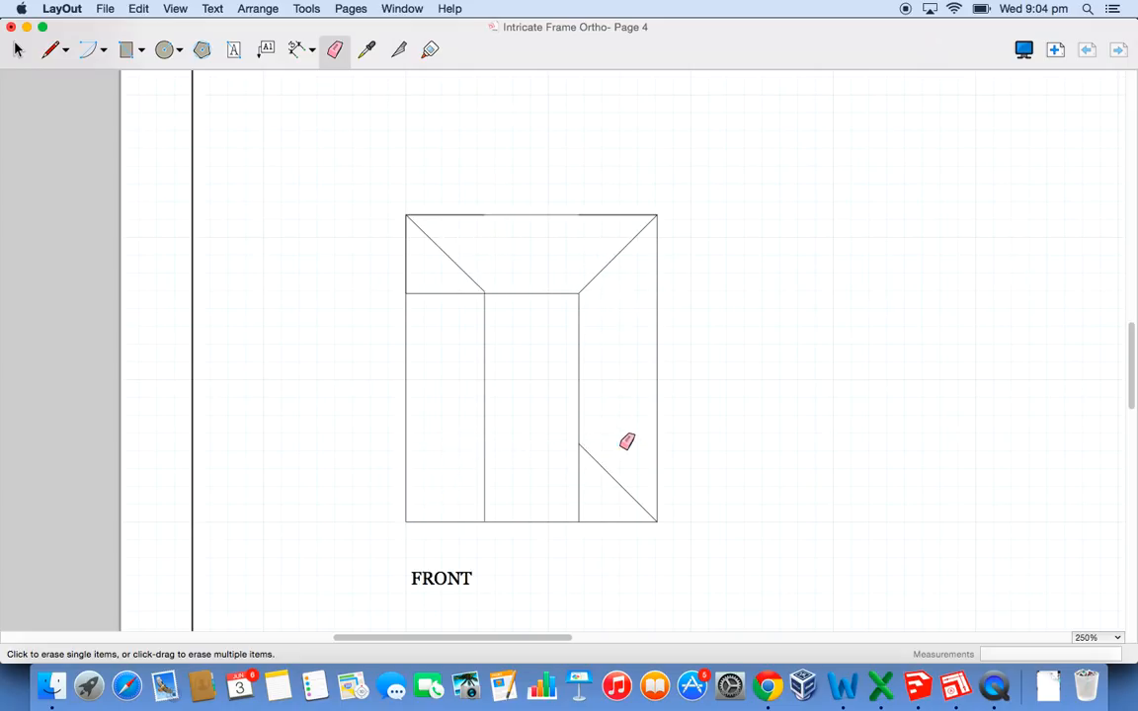
{"action": "left_click", "coordinate": [138, 9]}
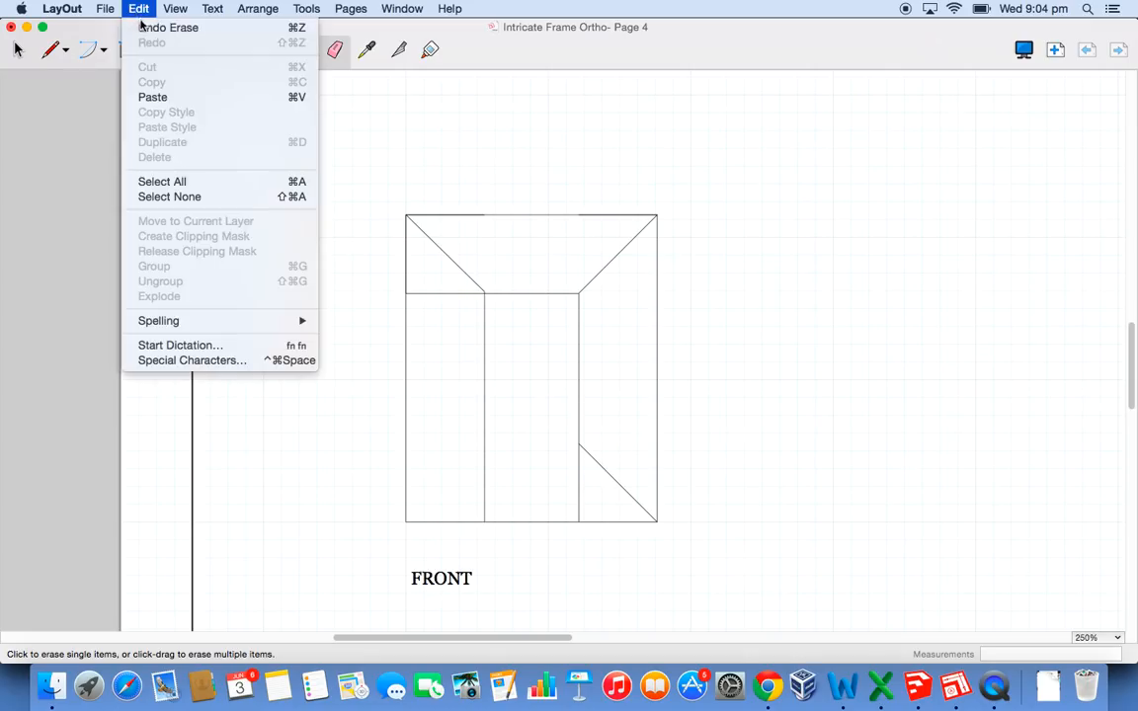
{"action": "left_click", "coordinate": [139, 26]}
- Split the front view's lines at the lower inner corners and where the inner verticals and lower horizontal meet the outer edges
{"action": "left_click", "coordinate": [398, 51]}
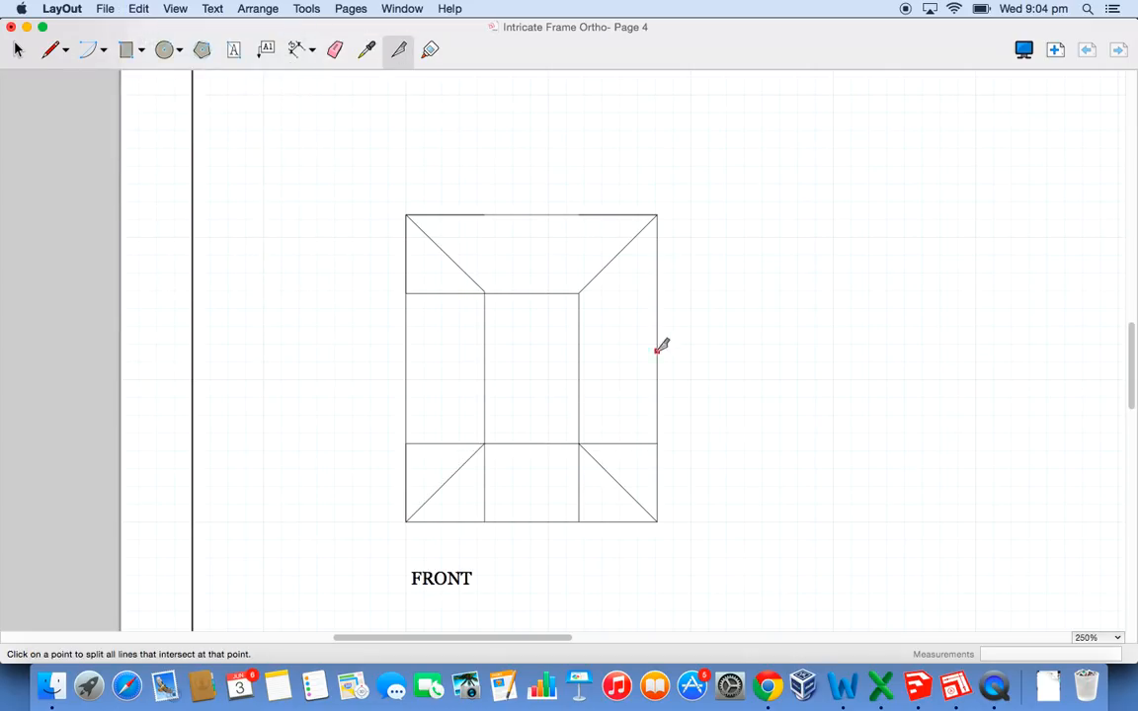
{"action": "left_click", "coordinate": [579, 444]}
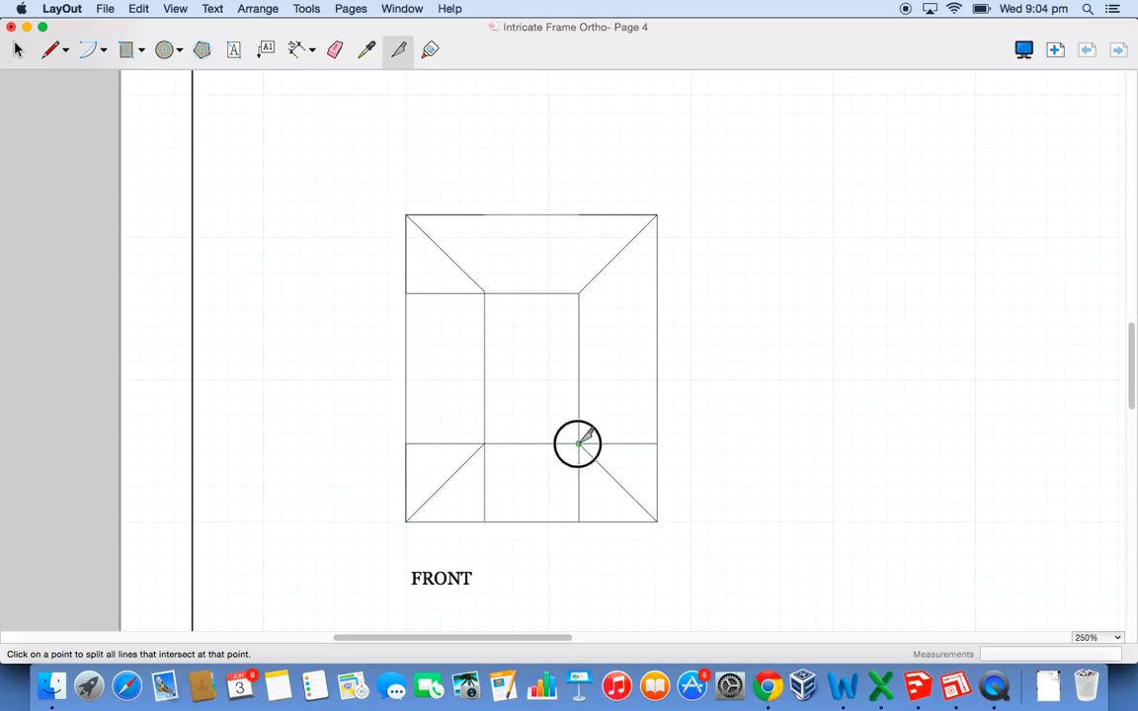
{"action": "left_click", "coordinate": [579, 520]}
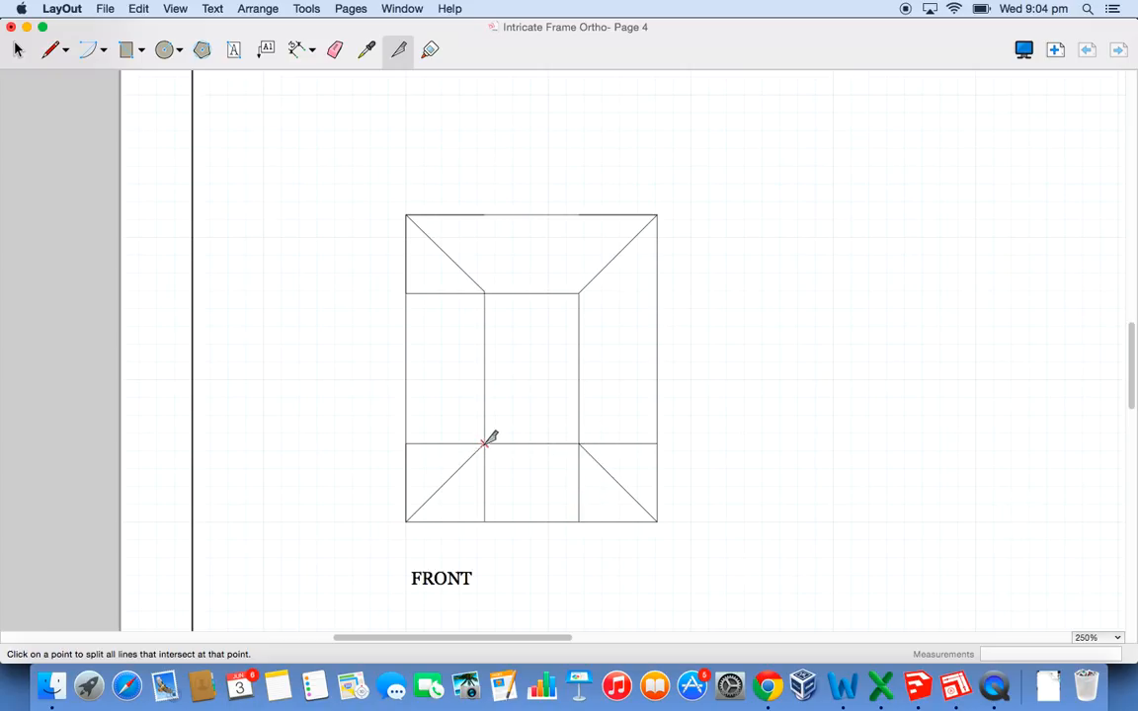
{"action": "left_click", "coordinate": [483, 521]}
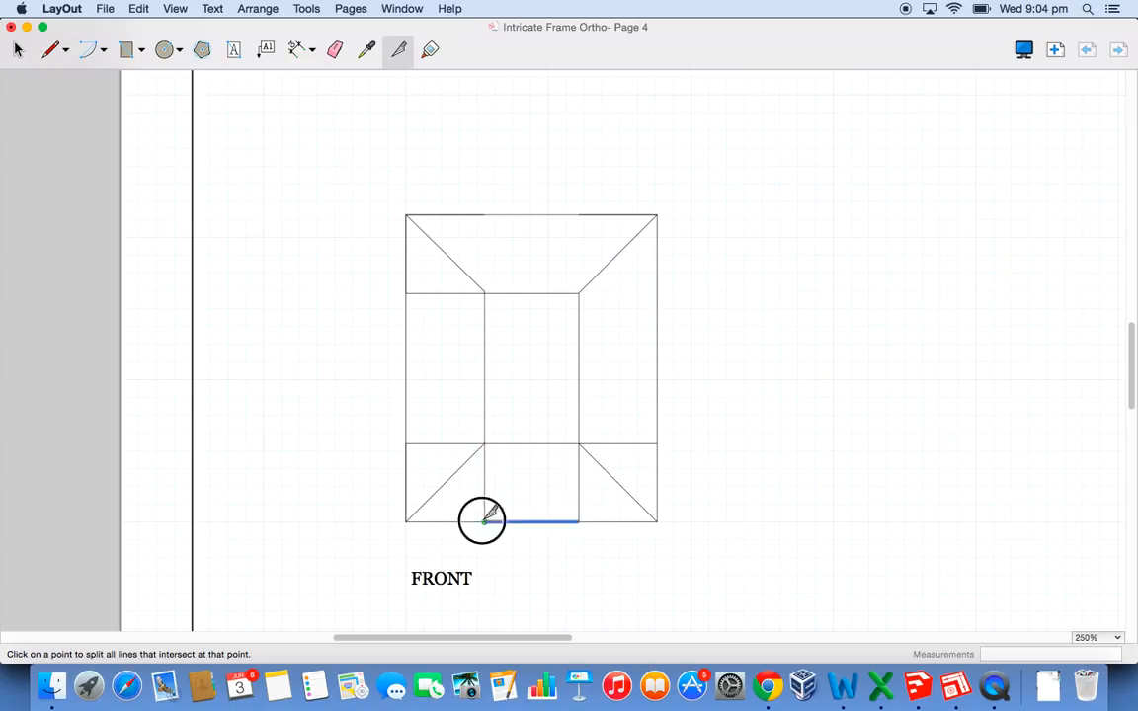
{"action": "left_click", "coordinate": [406, 443]}
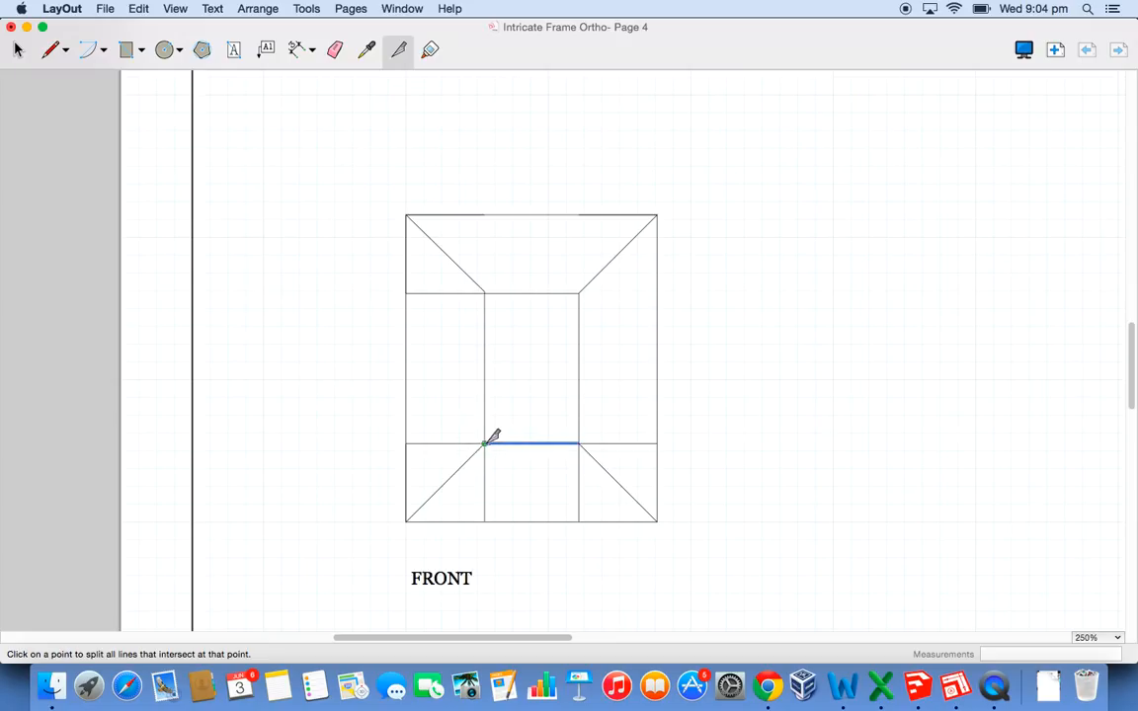
- Erase the excess vertical and horizontal segments around the two lower mitres, keeping the inner opening's outline
{"action": "left_click", "coordinate": [335, 48]}
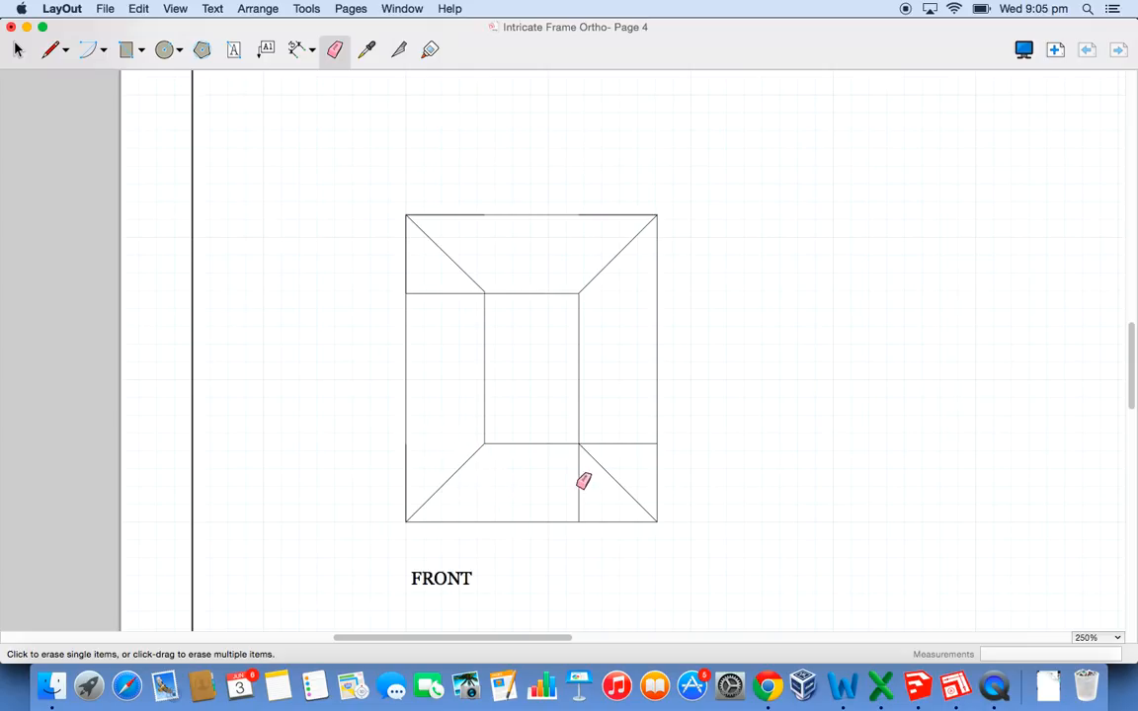
{"action": "left_click", "coordinate": [635, 442]}
- Split the lines where the upper horizontal meets the left outer edge, and erase the upper horizontal line
{"action": "left_click", "coordinate": [399, 51]}
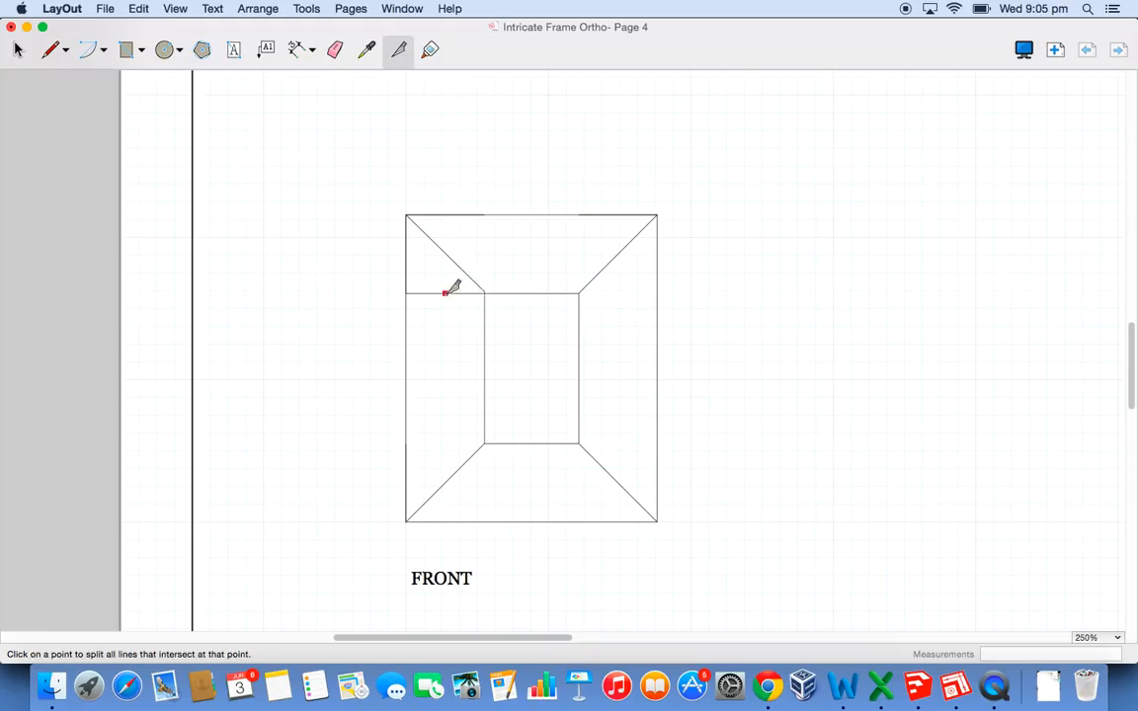
{"action": "left_click", "coordinate": [407, 292]}
{"action": "left_click", "coordinate": [335, 49]}
{"action": "left_click", "coordinate": [454, 292]}
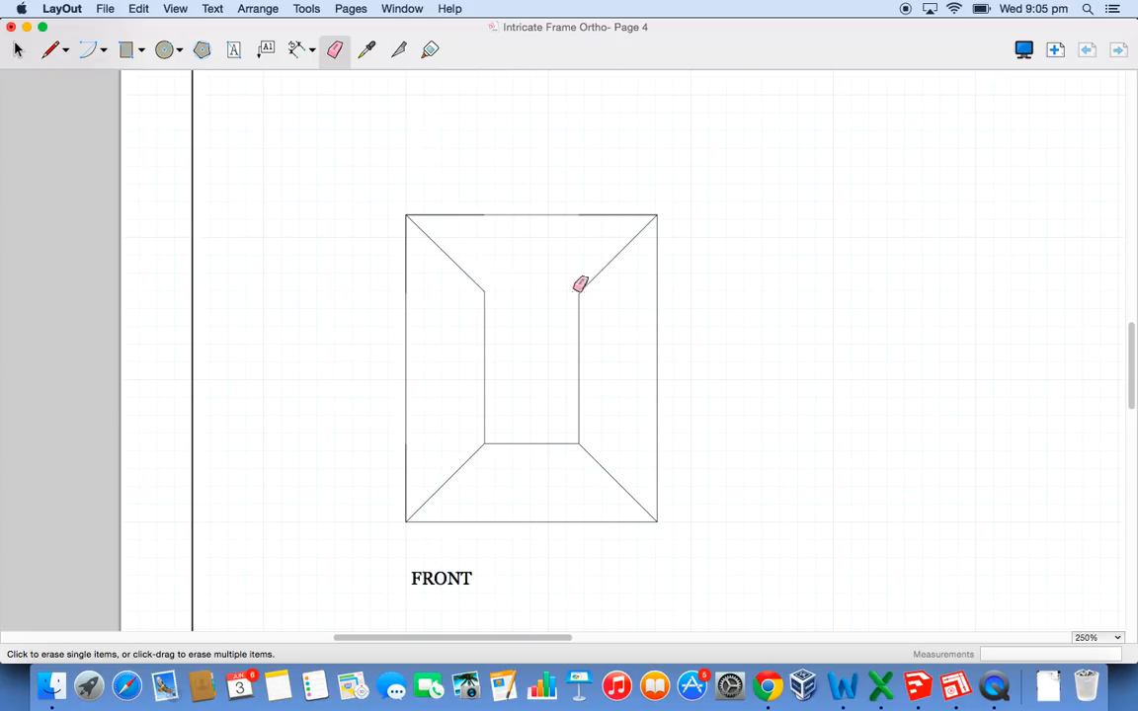
- Redraw the inner opening's top edge from the upper-left mitre's inner end to the upper-right one
{"action": "left_click", "coordinate": [51, 49]}
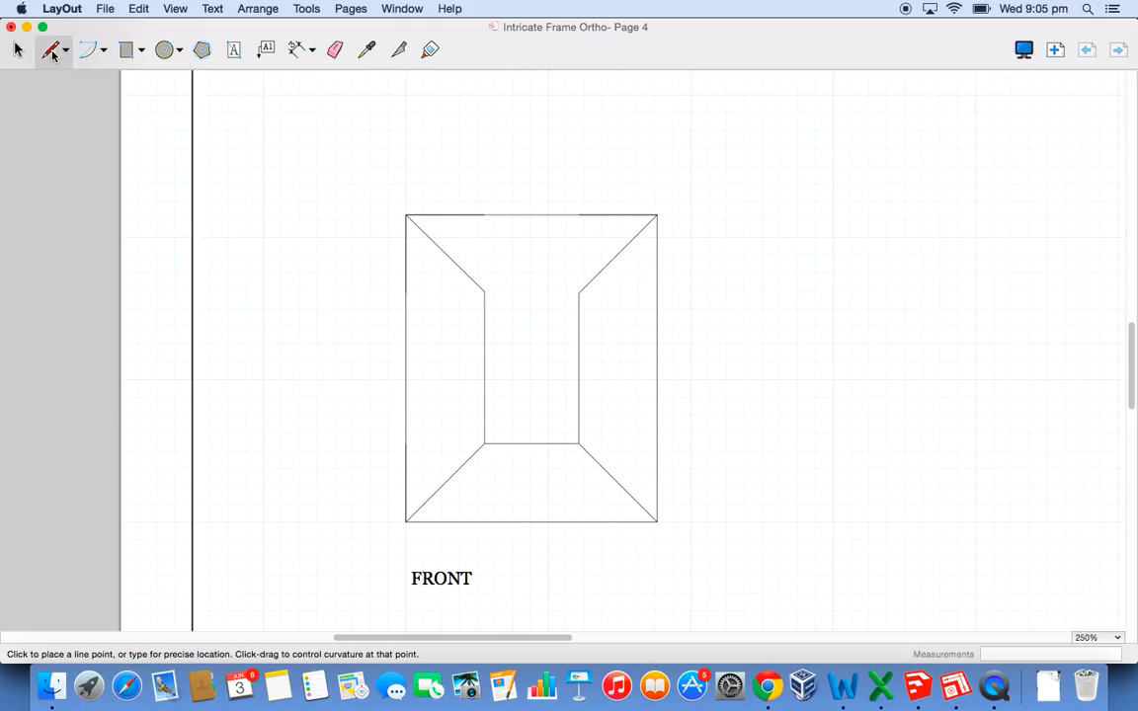
{"action": "left_click", "coordinate": [405, 215]}
{"action": "left_click", "coordinate": [485, 292]}
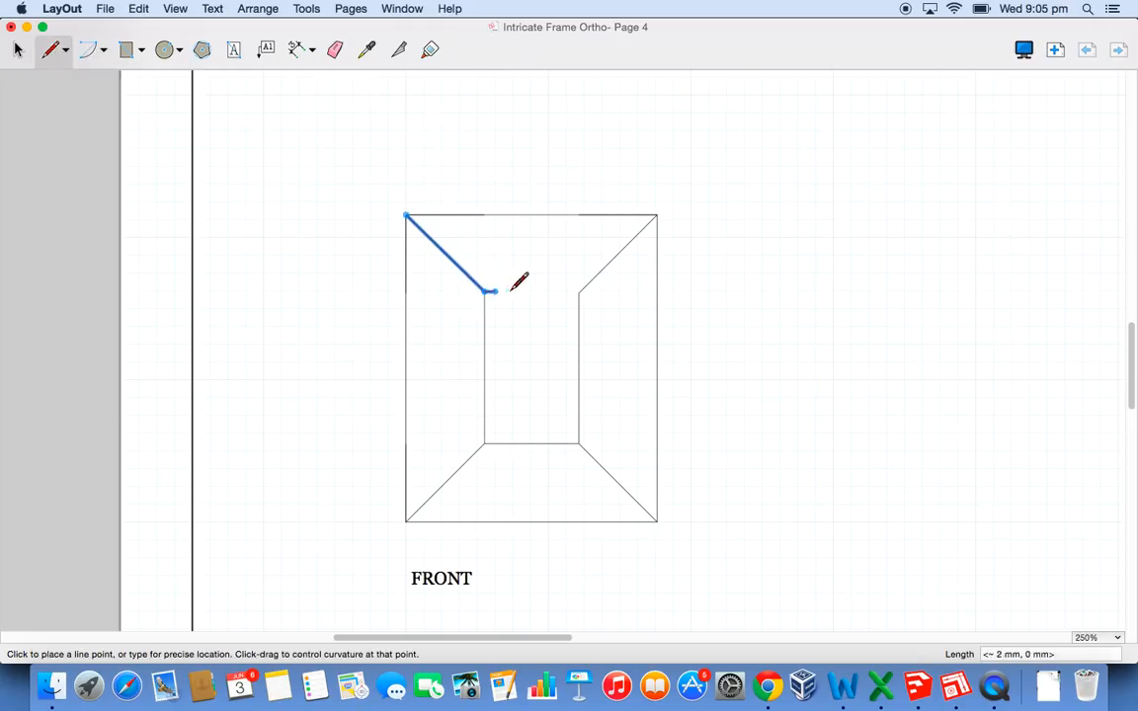
{"action": "double_click", "coordinate": [579, 293]}
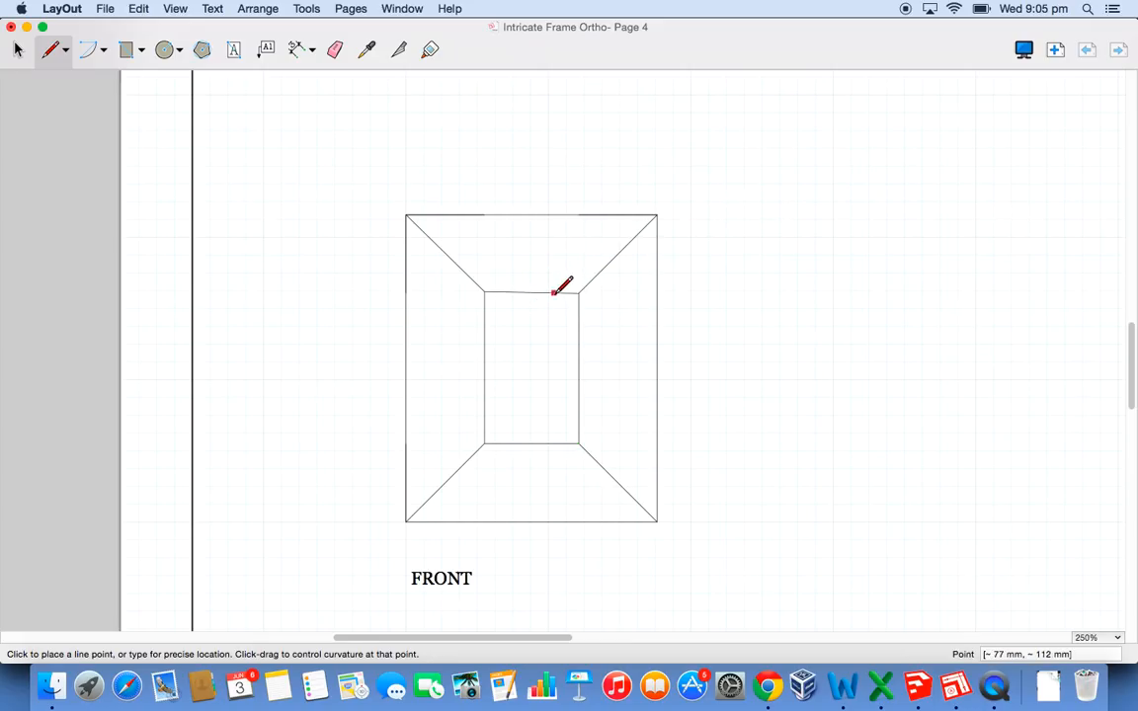
- Examine the front view's mitre lines against the frame model in SketchUp, and return to the LayOut sheet
{"action": "scroll", "coordinate": [555, 291], "scroll_direction": "up", "scroll_amount": 3}
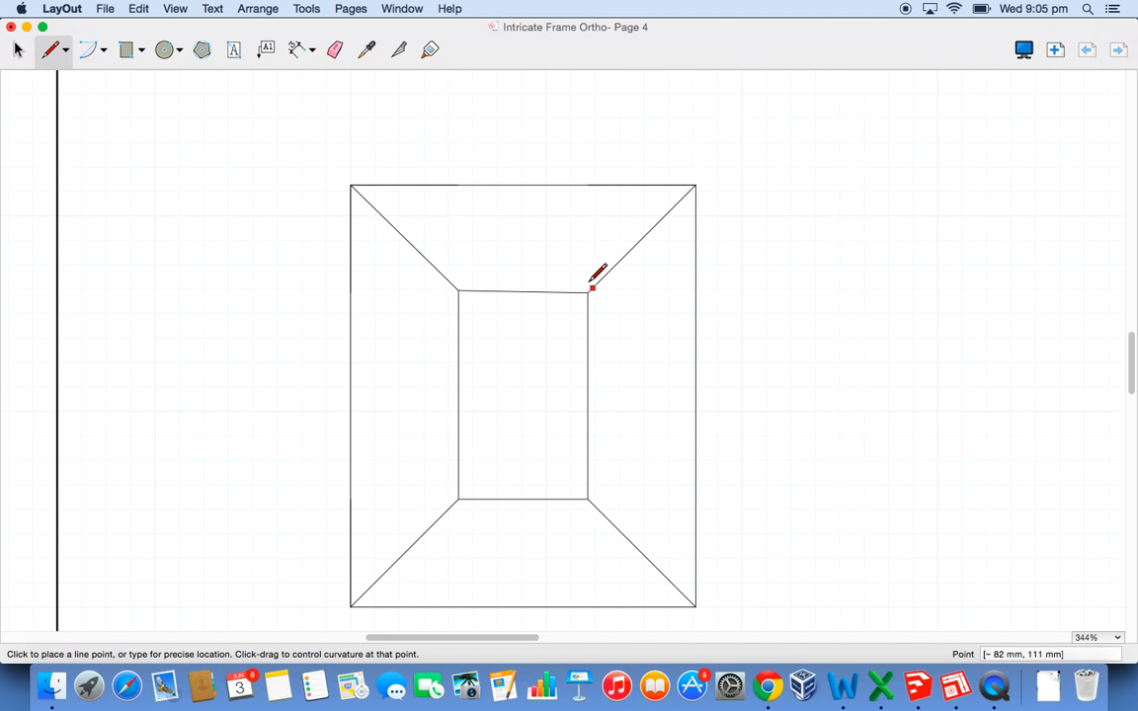
{"action": "scroll", "coordinate": [592, 286], "scroll_direction": "up", "scroll_amount": 3}
{"action": "scroll", "coordinate": [593, 282], "scroll_direction": "down", "scroll_amount": 3}
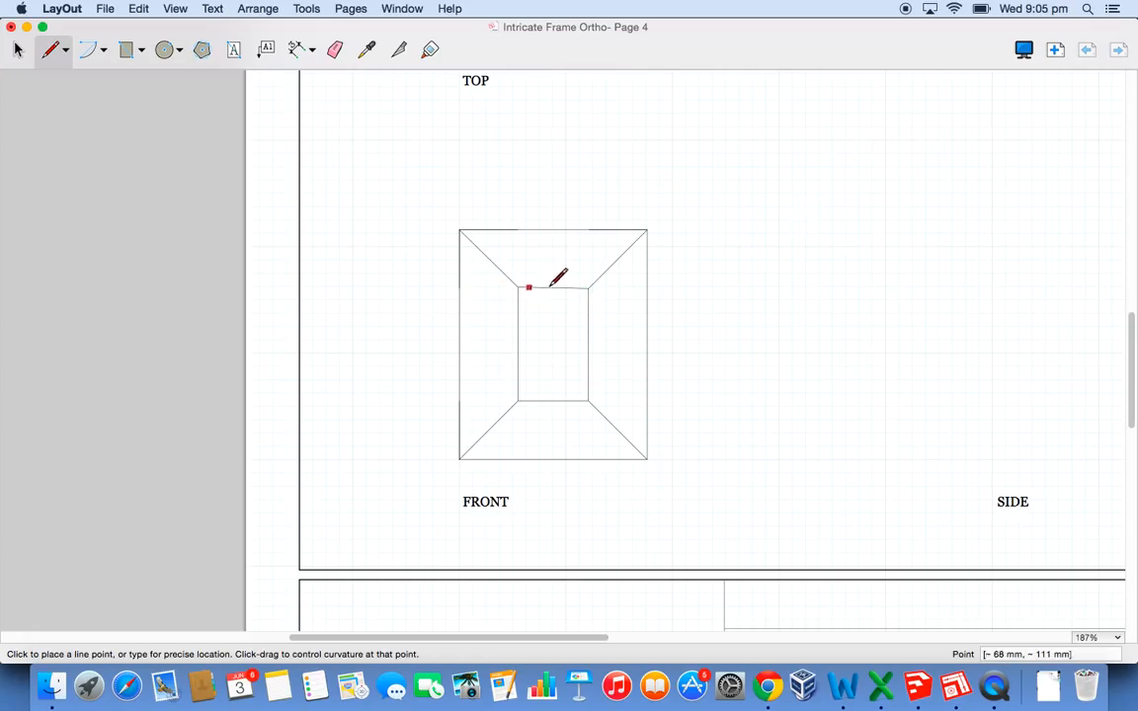
{"action": "scroll", "coordinate": [703, 269], "scroll_direction": "down", "scroll_amount": 1}
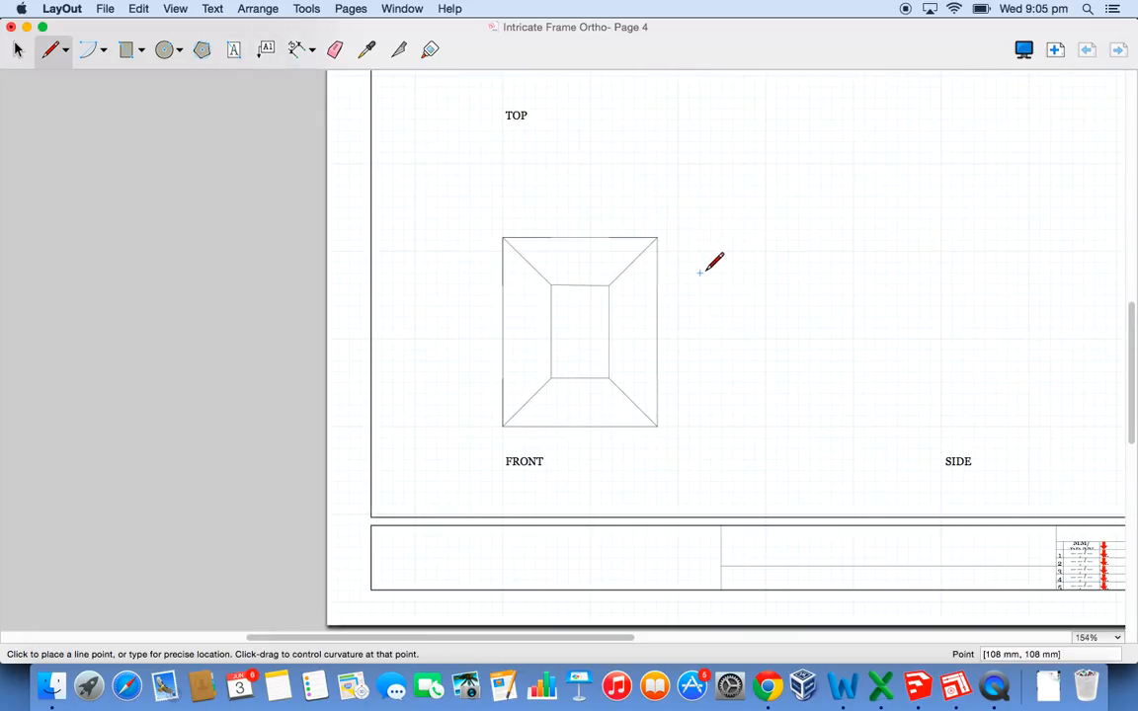
{"action": "scroll", "coordinate": [704, 269], "scroll_direction": "down", "scroll_amount": 1}
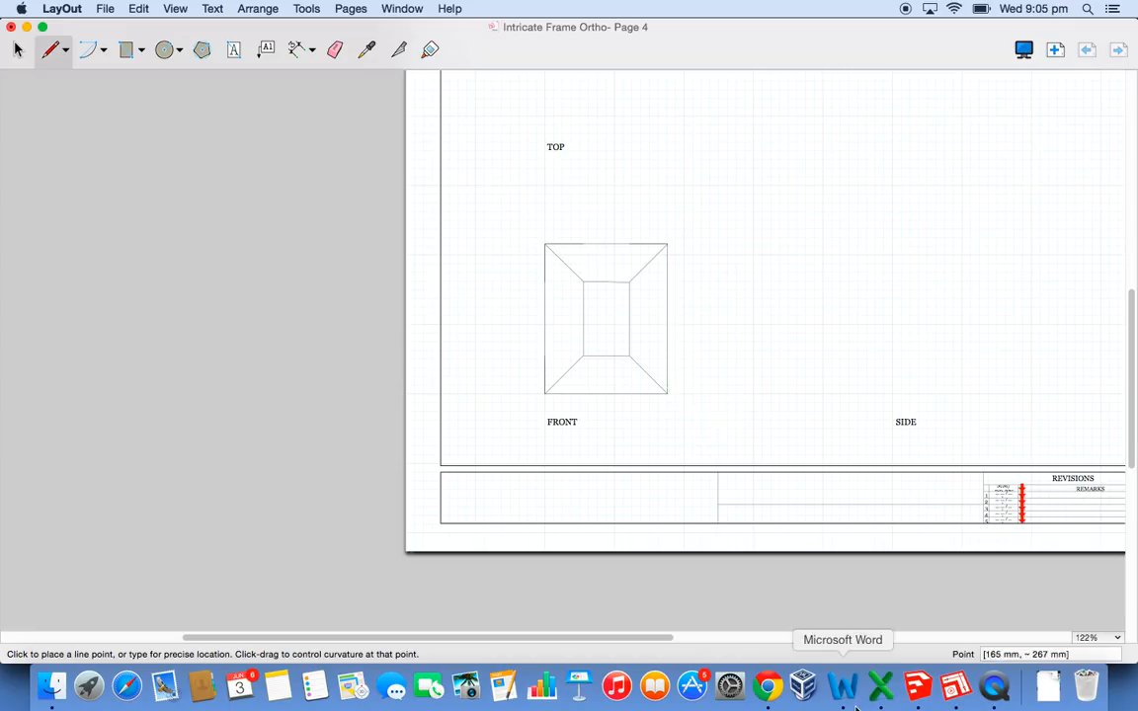
{"action": "left_click", "coordinate": [916, 695]}
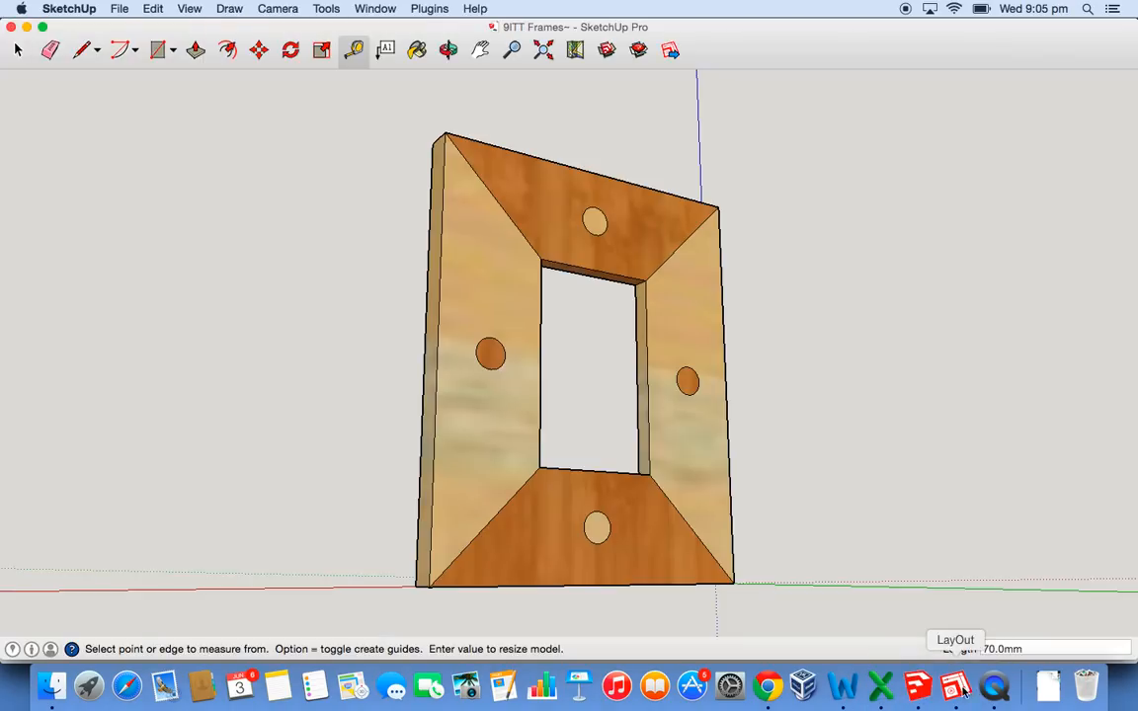
{"action": "left_click", "coordinate": [955, 690]}
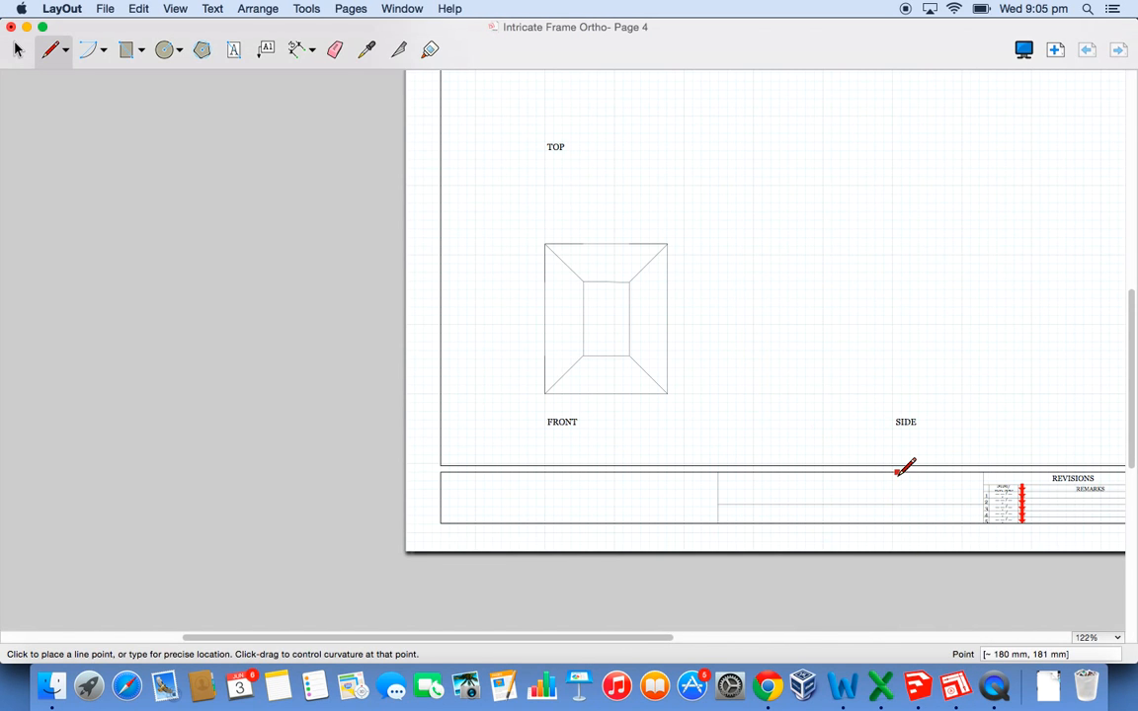
{"action": "scroll", "coordinate": [894, 464], "scroll_direction": "down", "scroll_amount": 3}
{"action": "scroll", "coordinate": [975, 321], "scroll_direction": "up", "scroll_amount": 2}
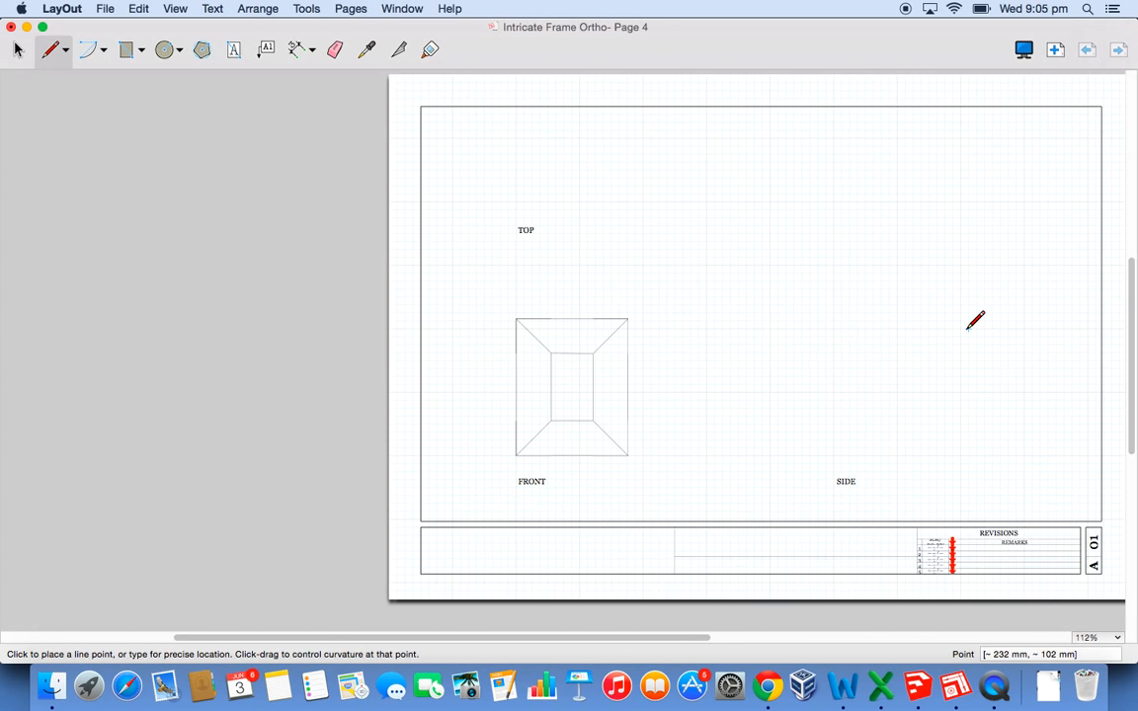